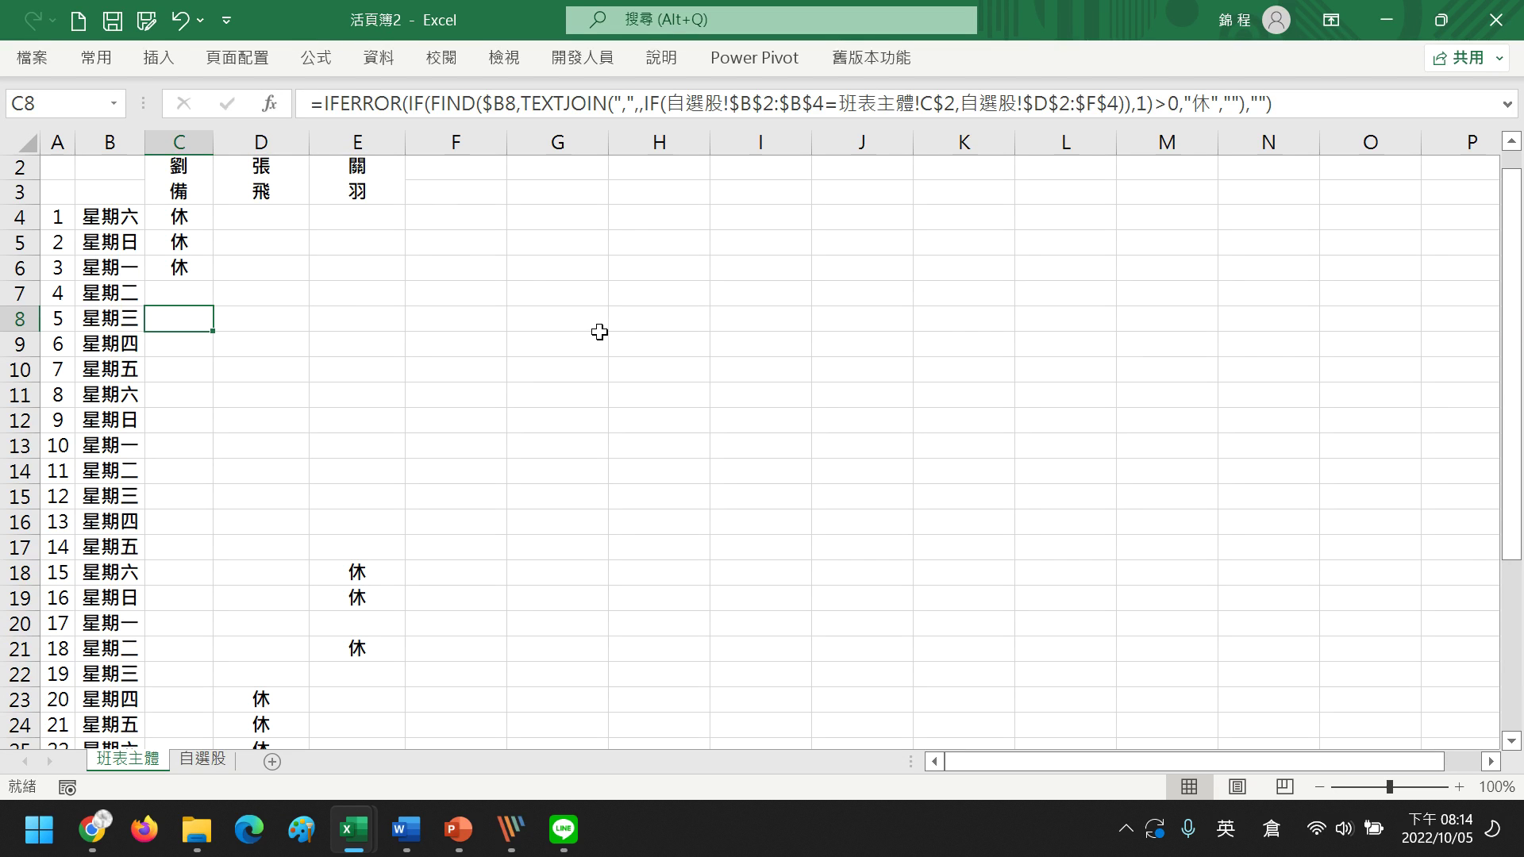
- Switch to the workbook 4083.xlsx and show its 班表主體 sheet
left_click(351, 833)
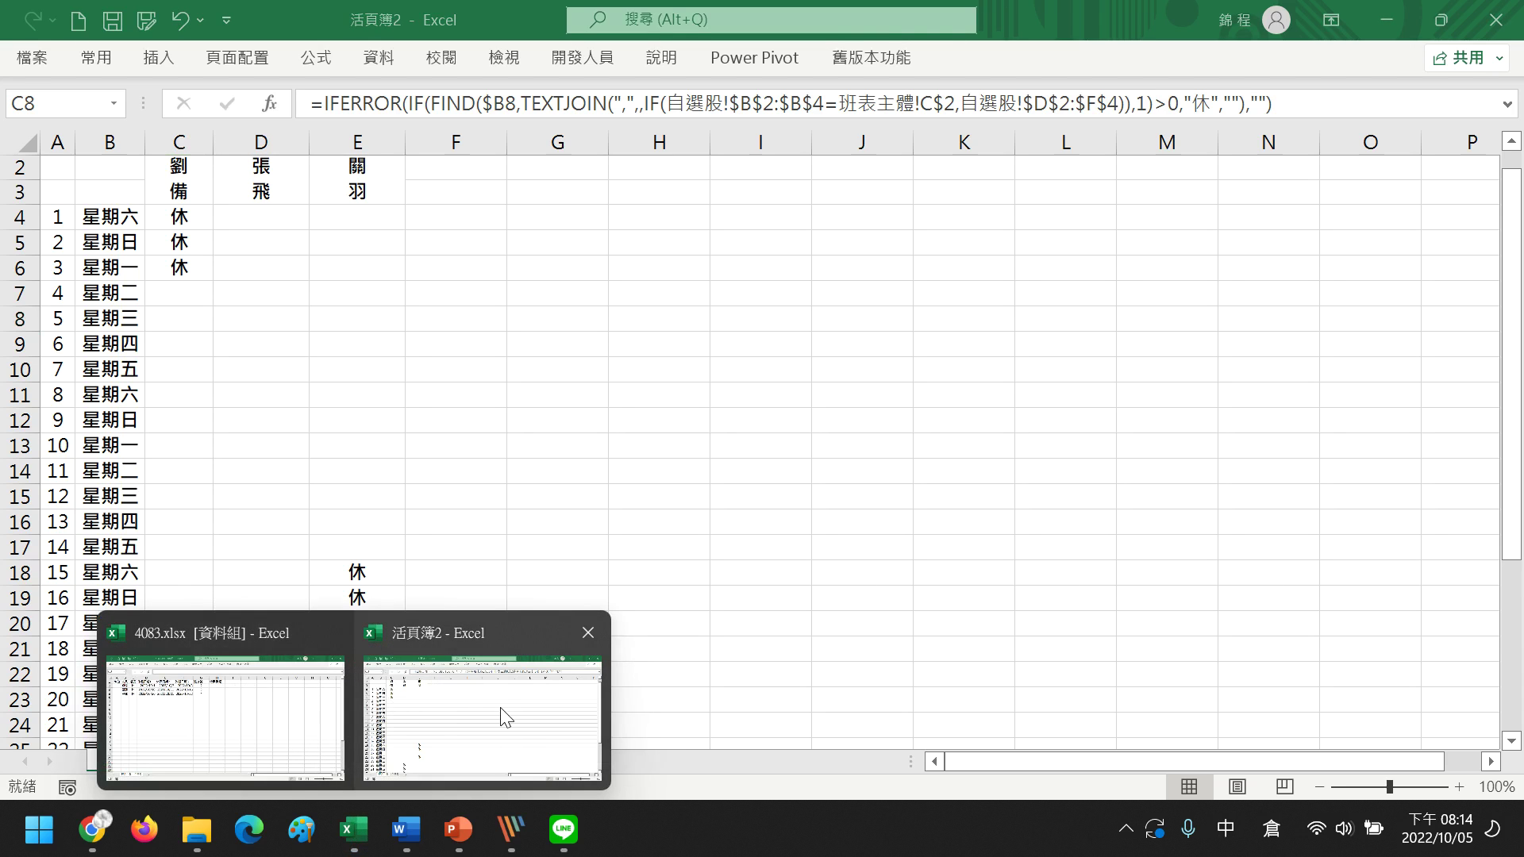
left_click(479, 706)
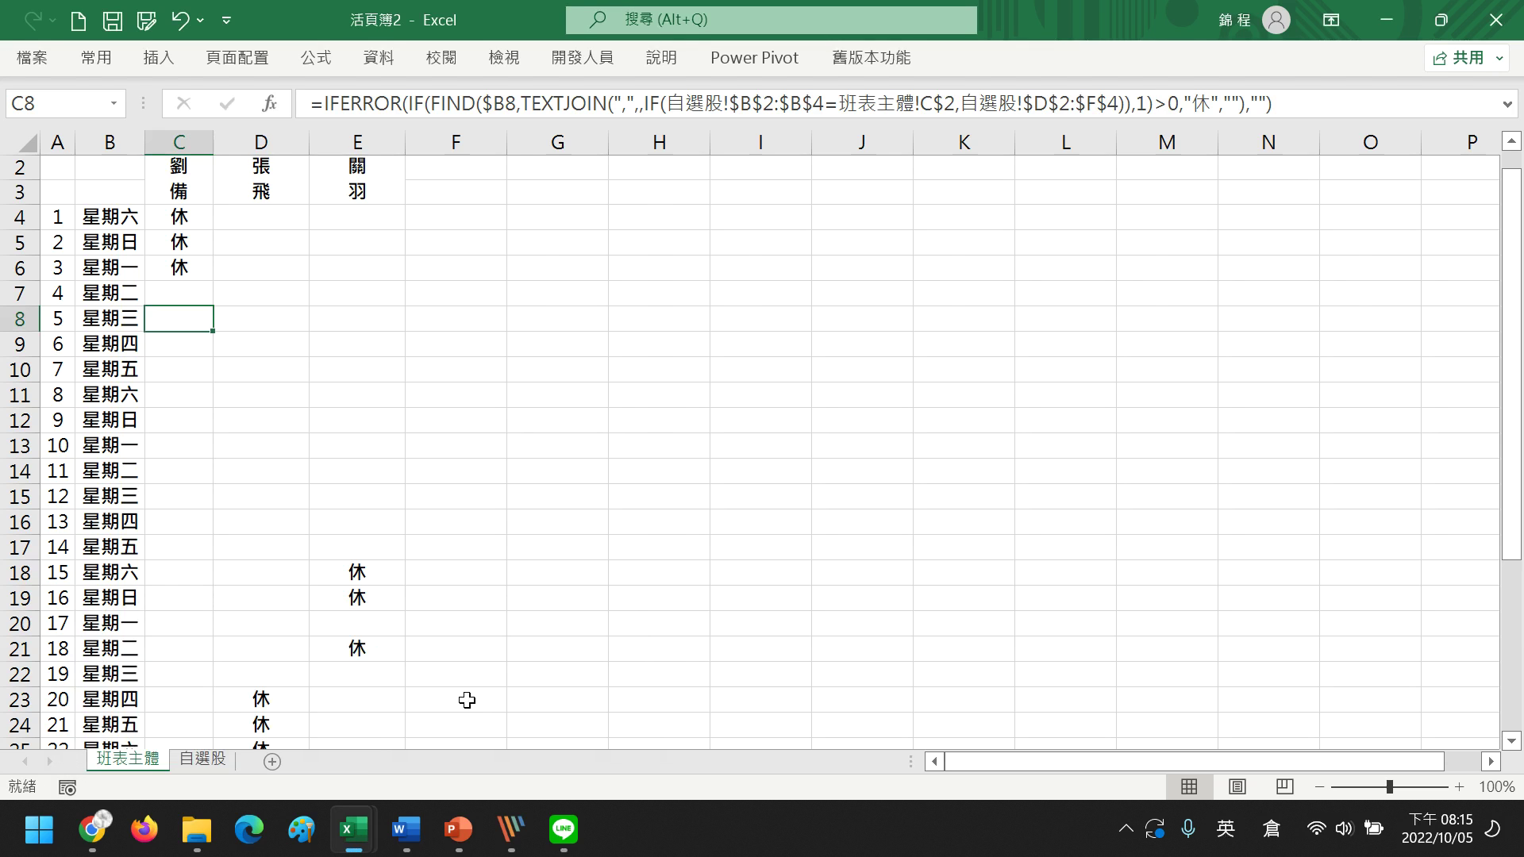
left_click(351, 829)
left_click(293, 741)
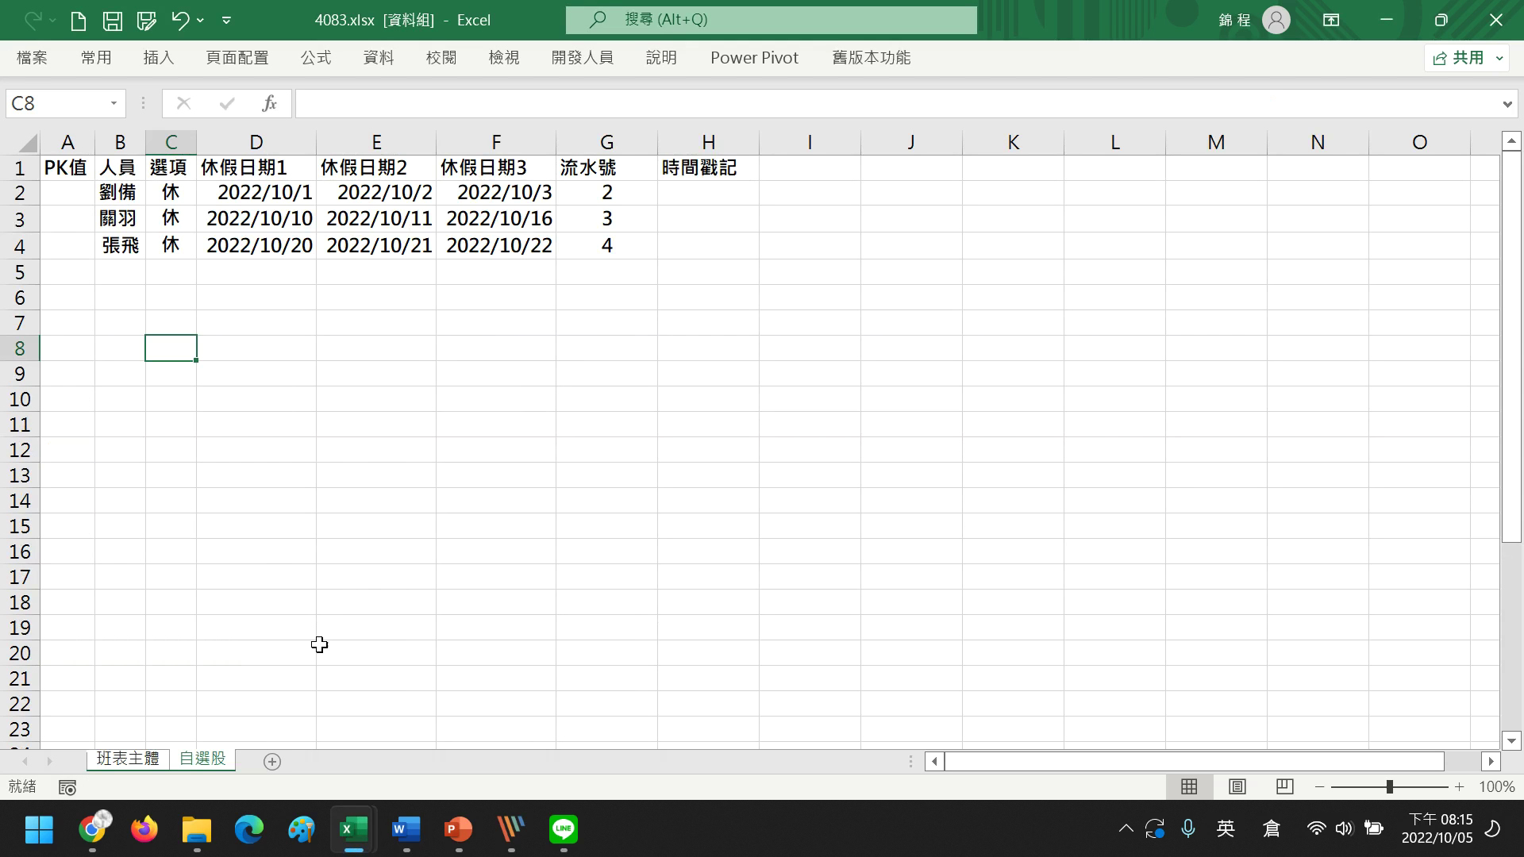
left_click(146, 762)
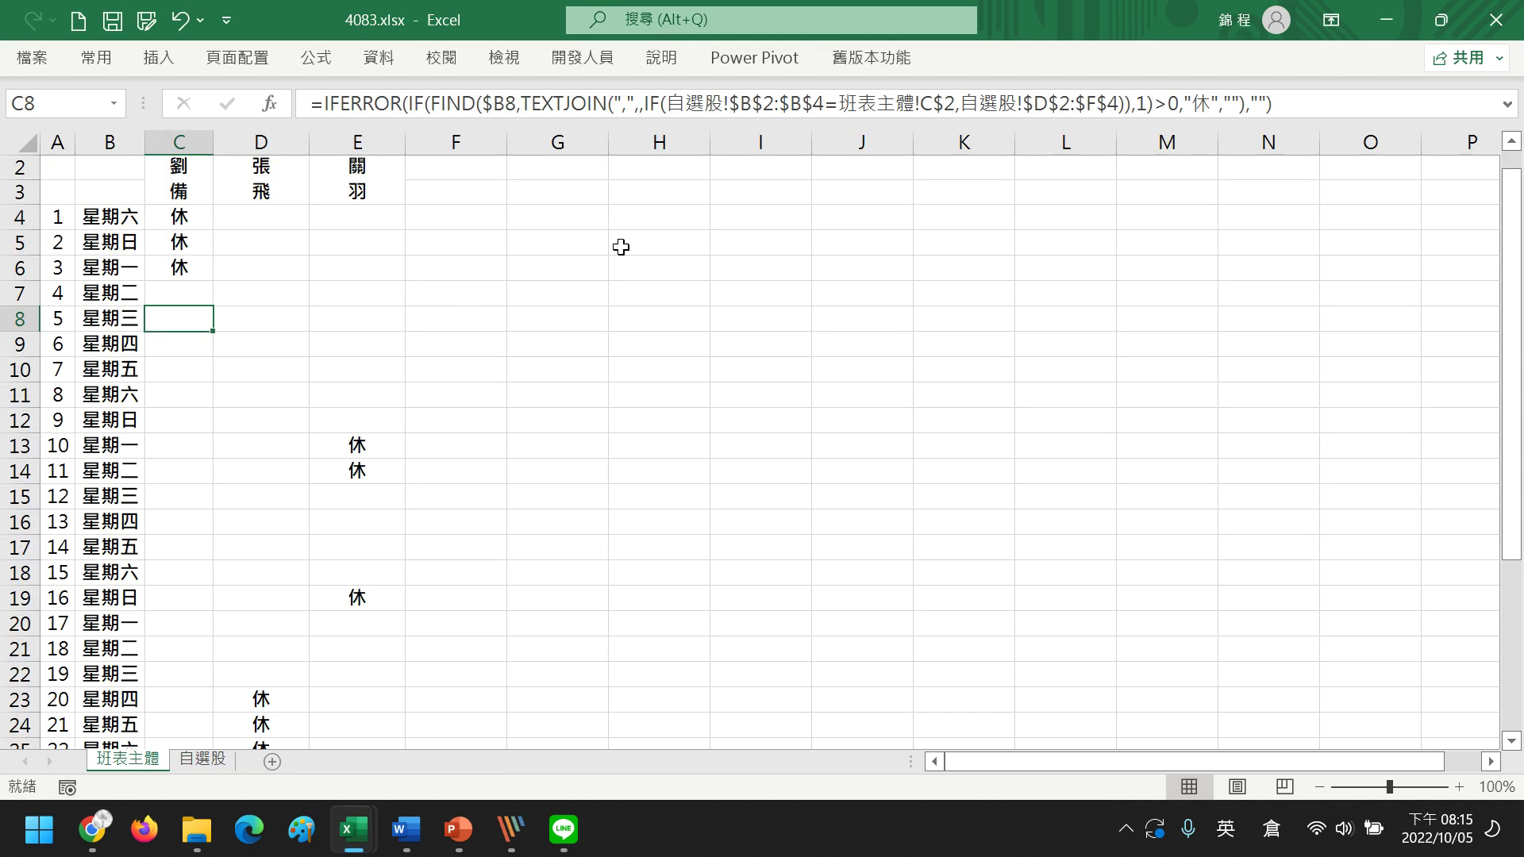
- Use Switch Windows (切換視窗) to go to 活頁簿2 and return to 4083.xlsx
left_click(502, 62)
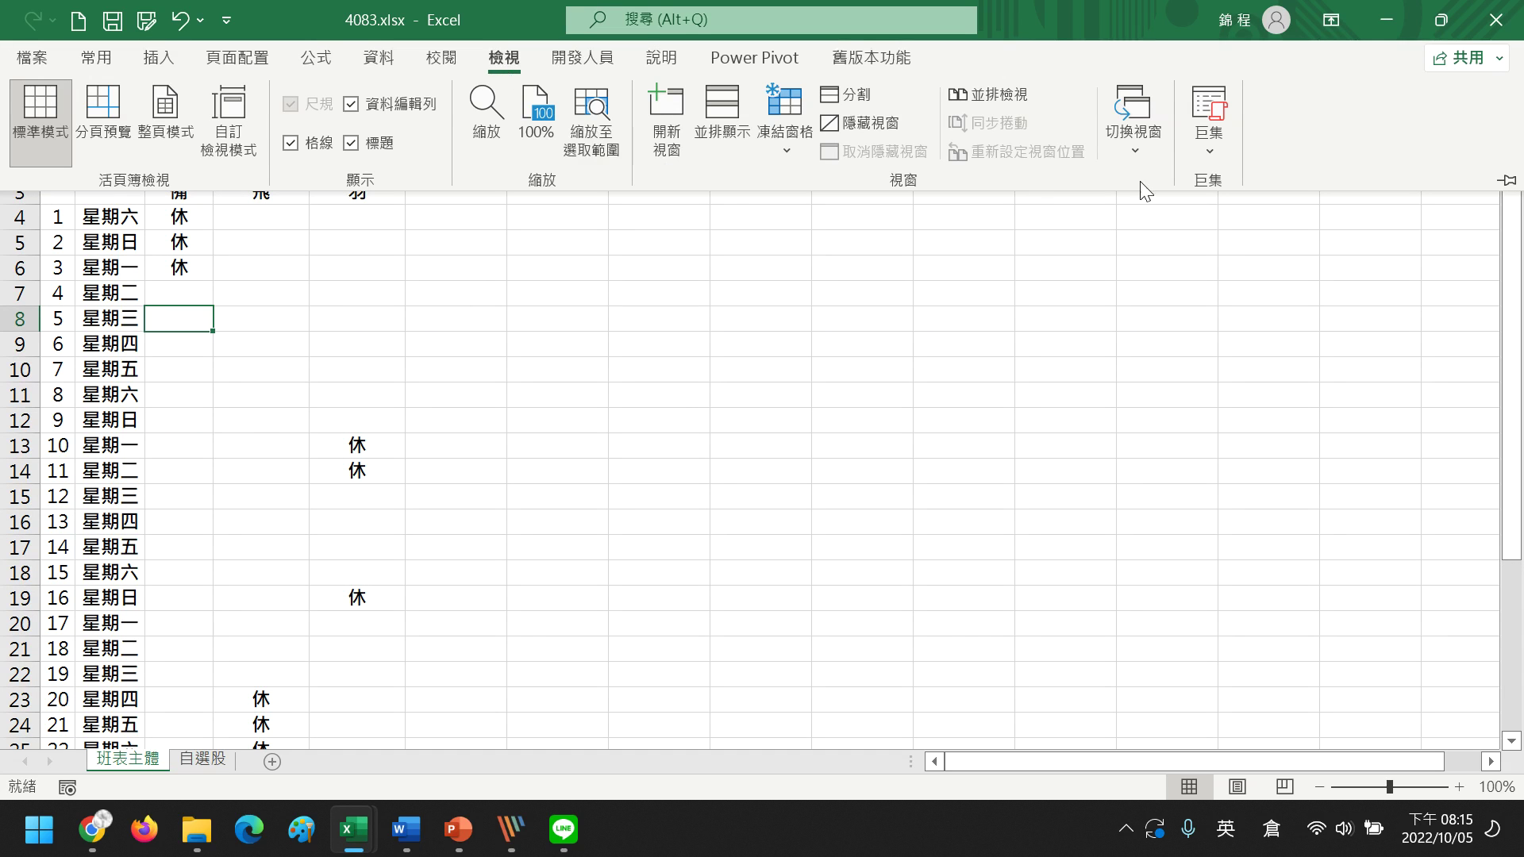
left_click(1145, 140)
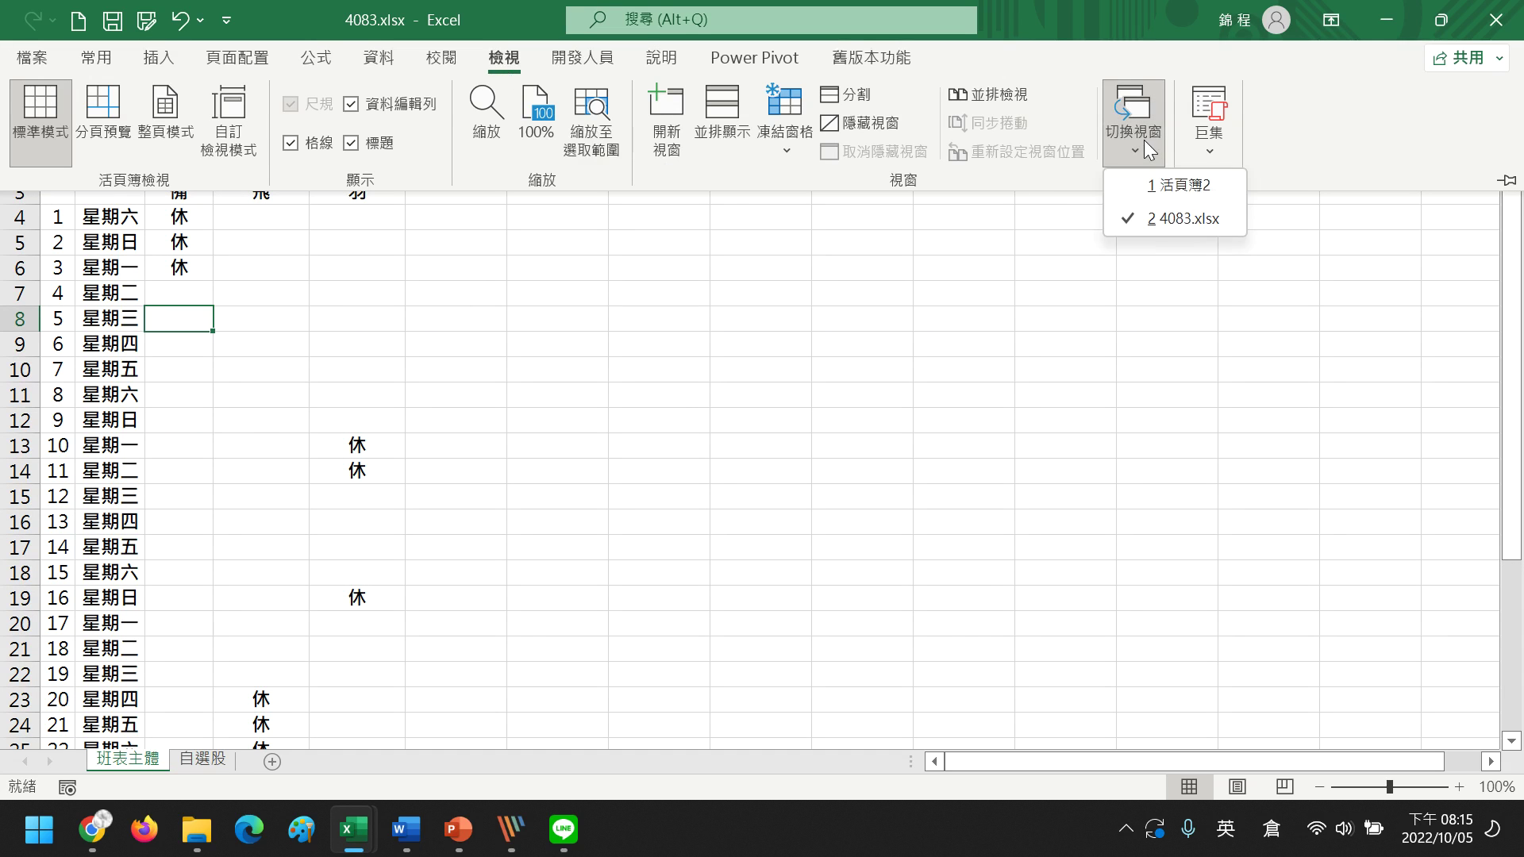
left_click(1167, 189)
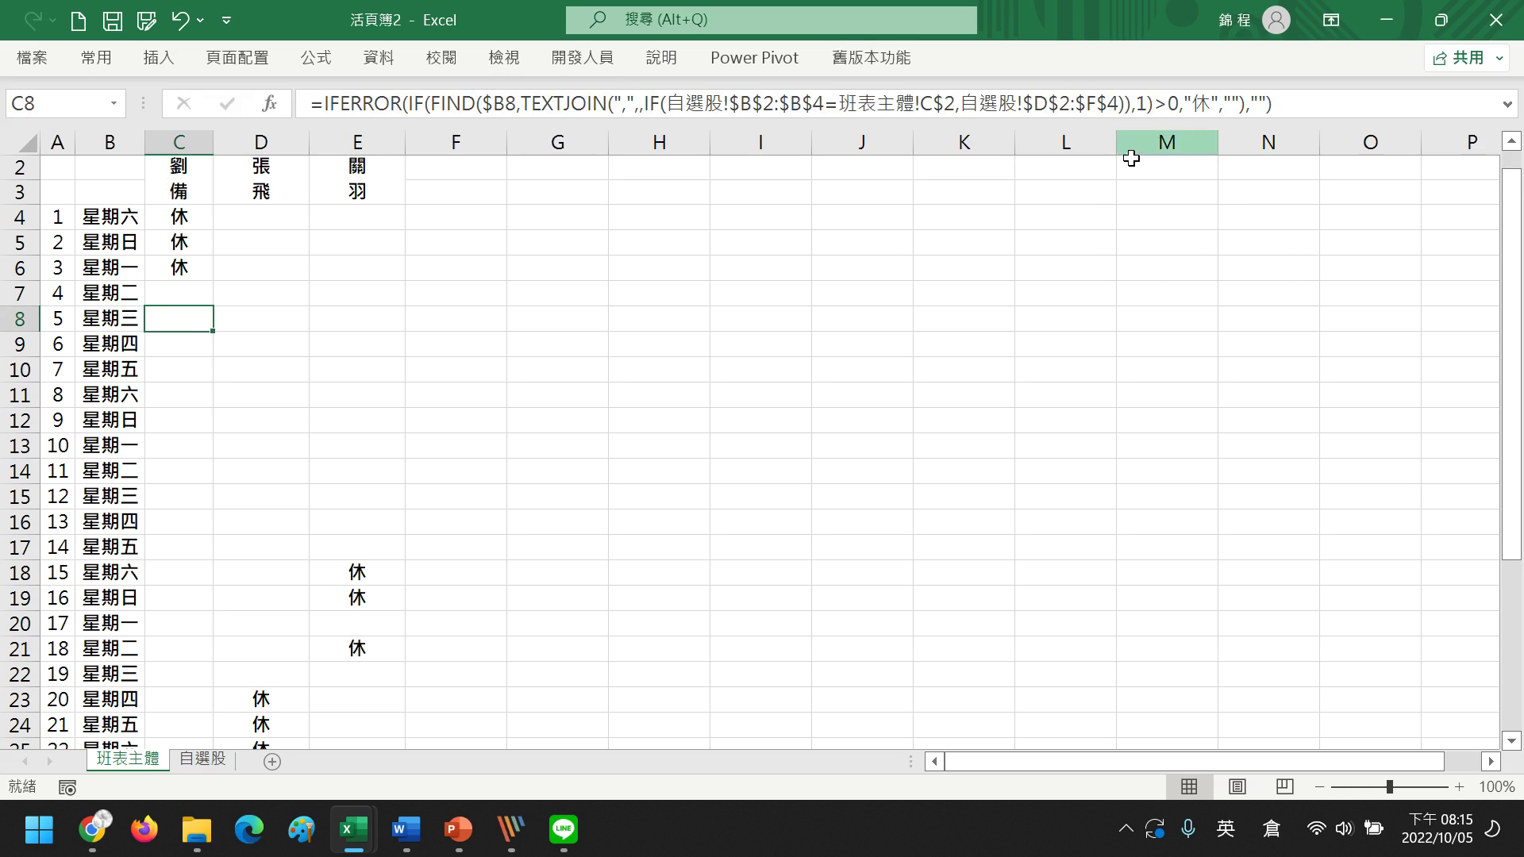
left_click(494, 64)
left_click(1158, 148)
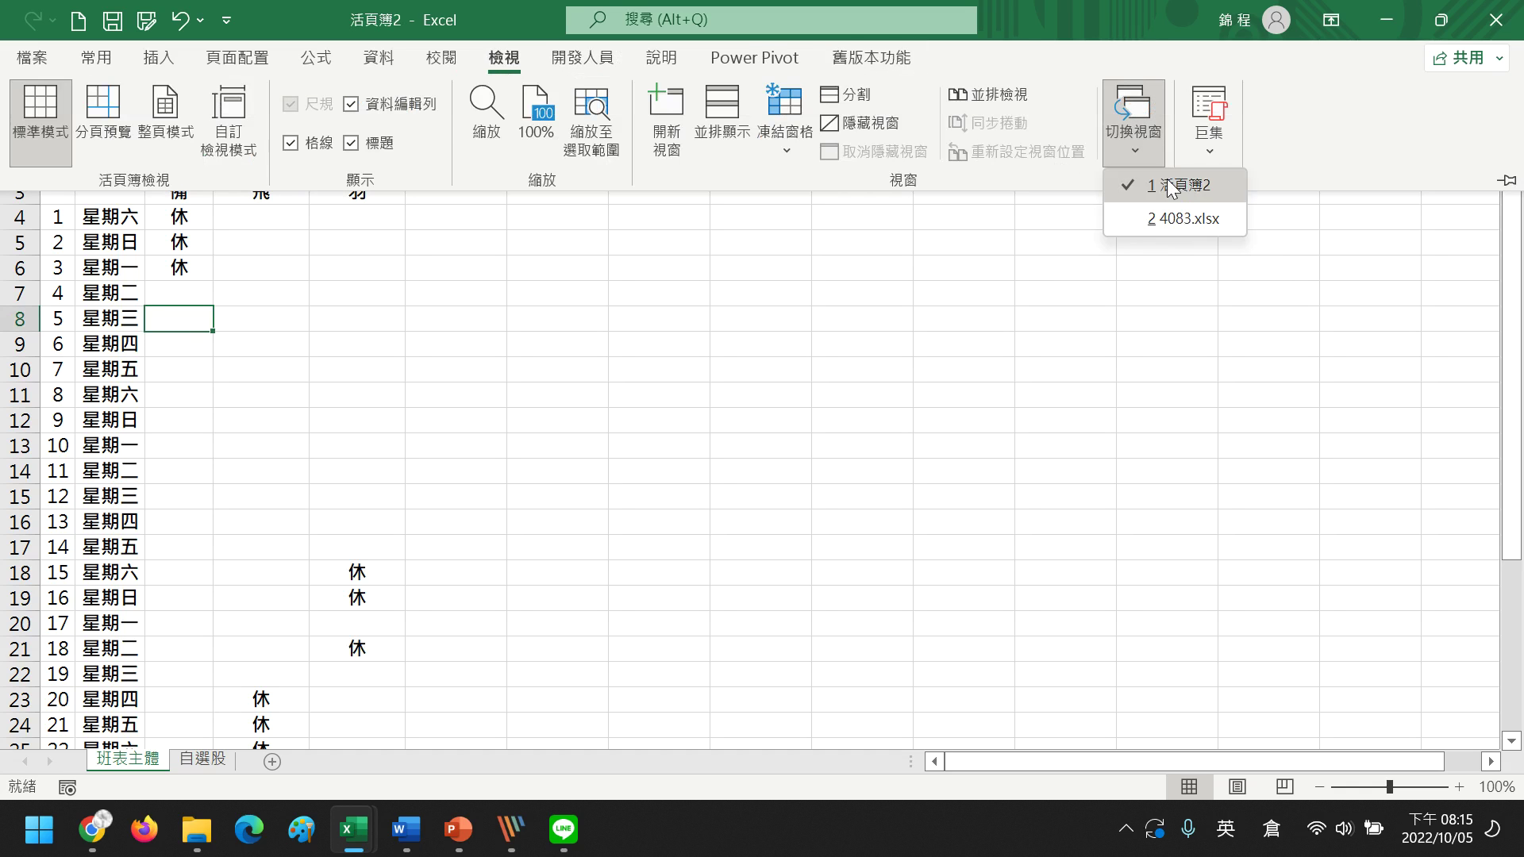
left_click(1173, 220)
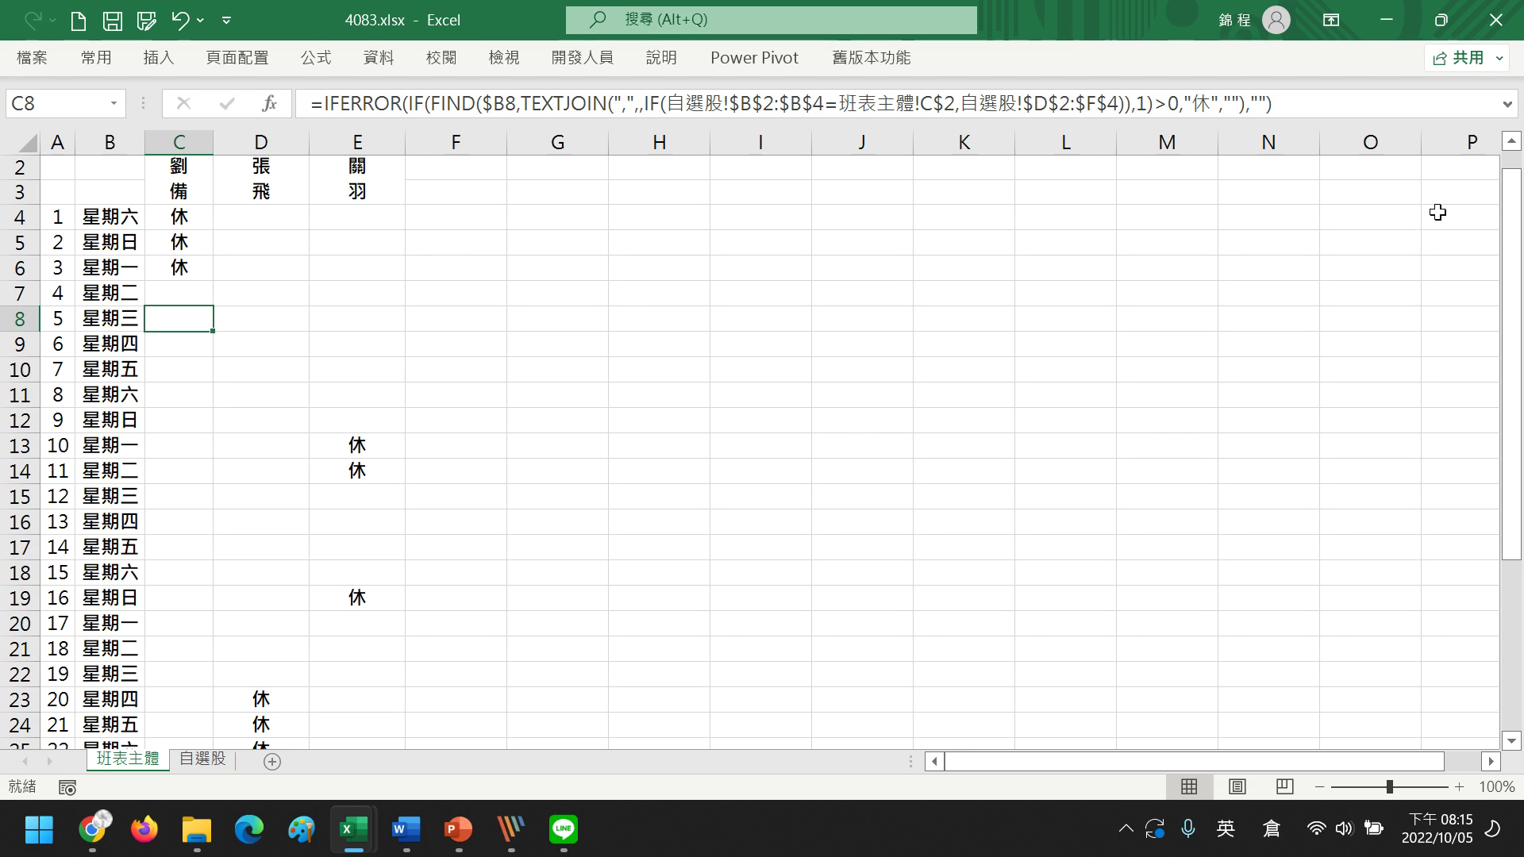
- View 4083.xlsx and 活頁簿2 side by side (並排檢視), with the ribbon reduced to tabs only
left_click(1324, 24)
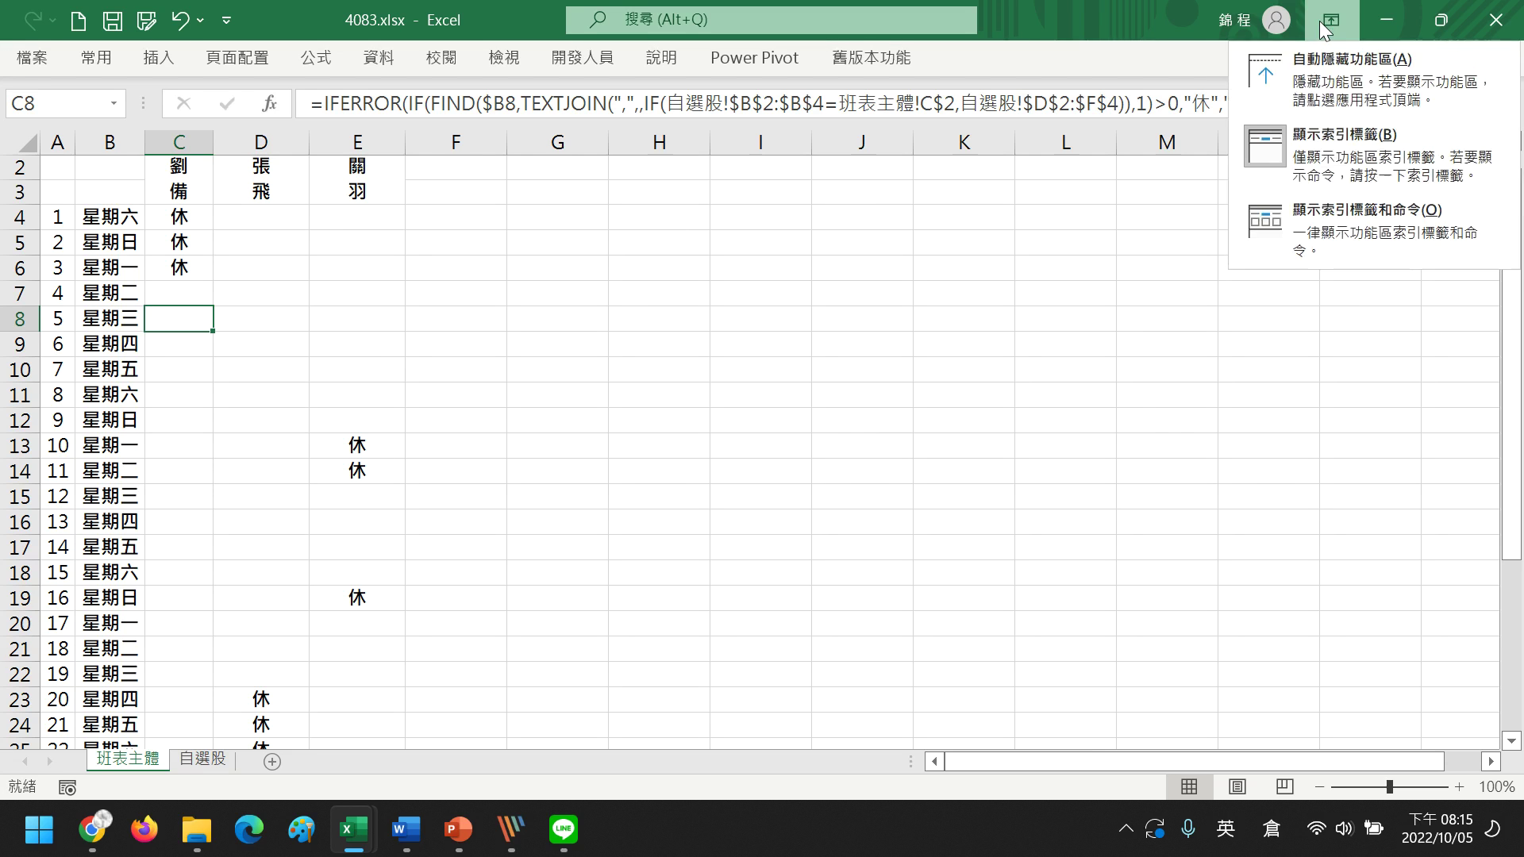
left_click(1314, 238)
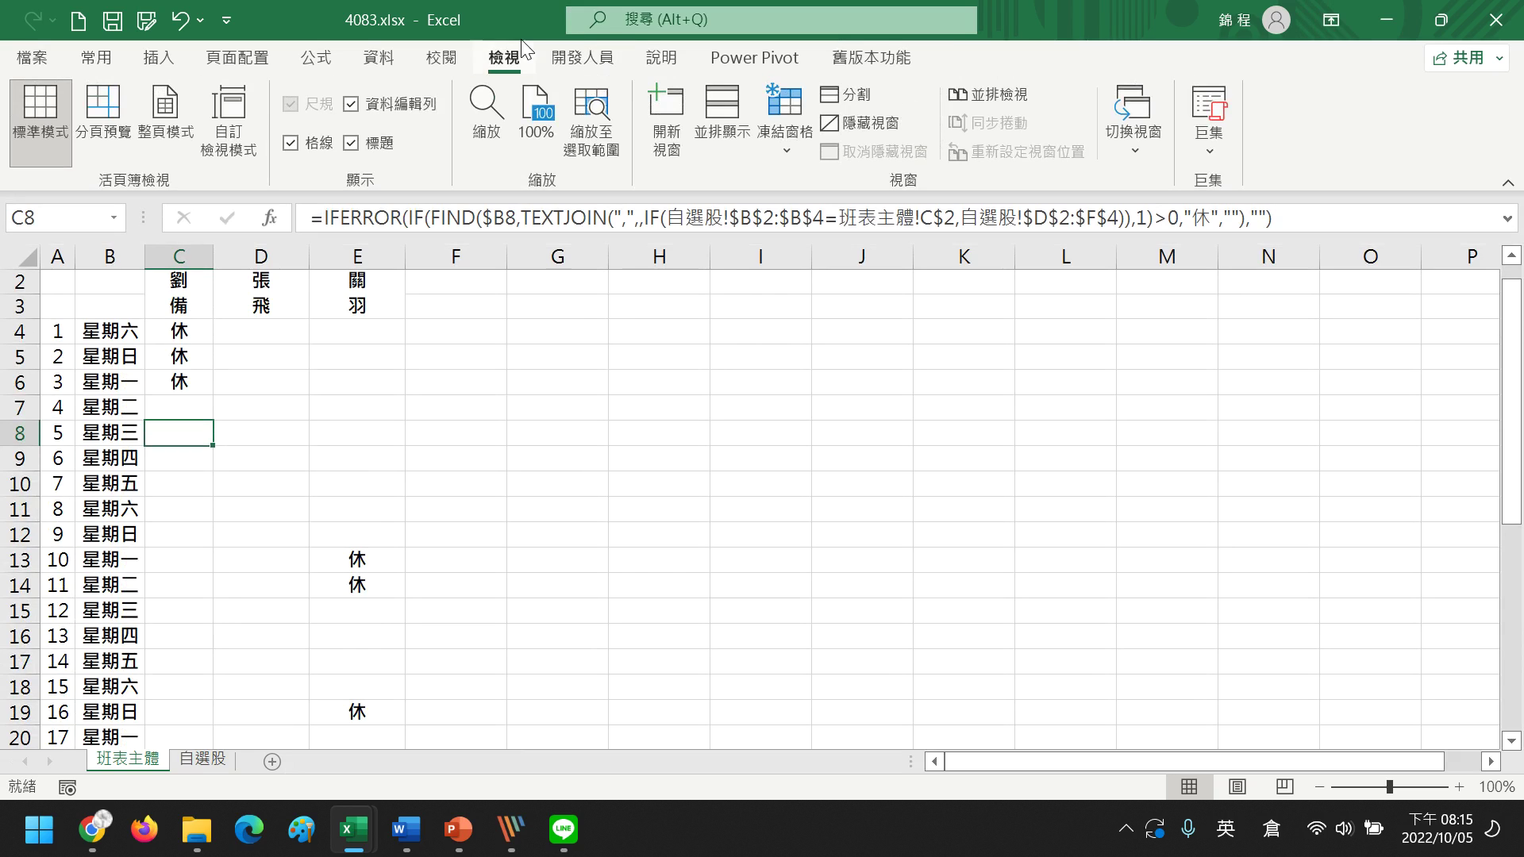
left_click(1007, 98)
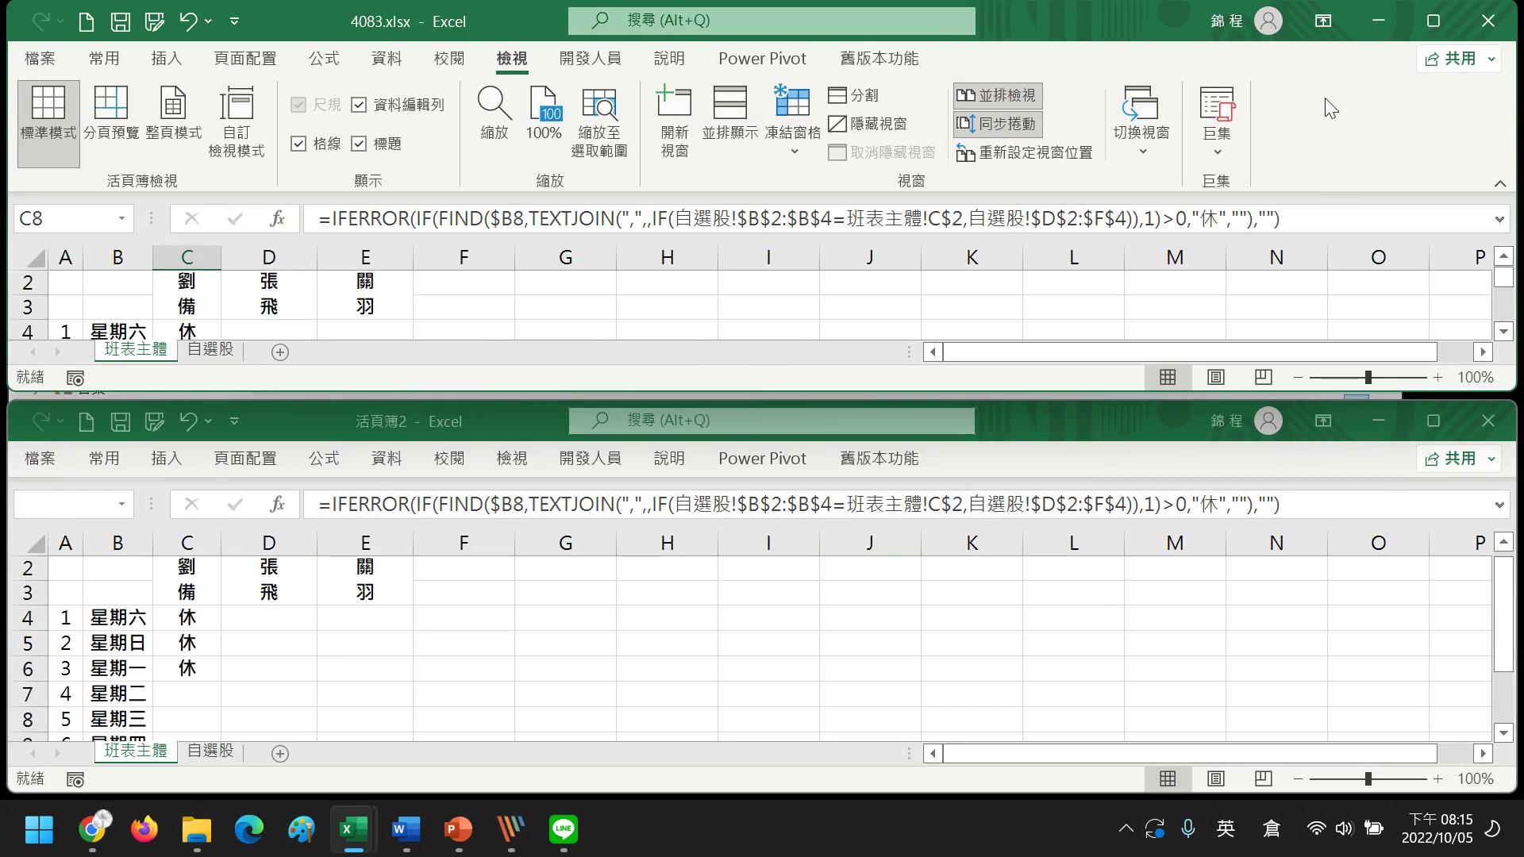
left_click(1325, 24)
left_click(1324, 180)
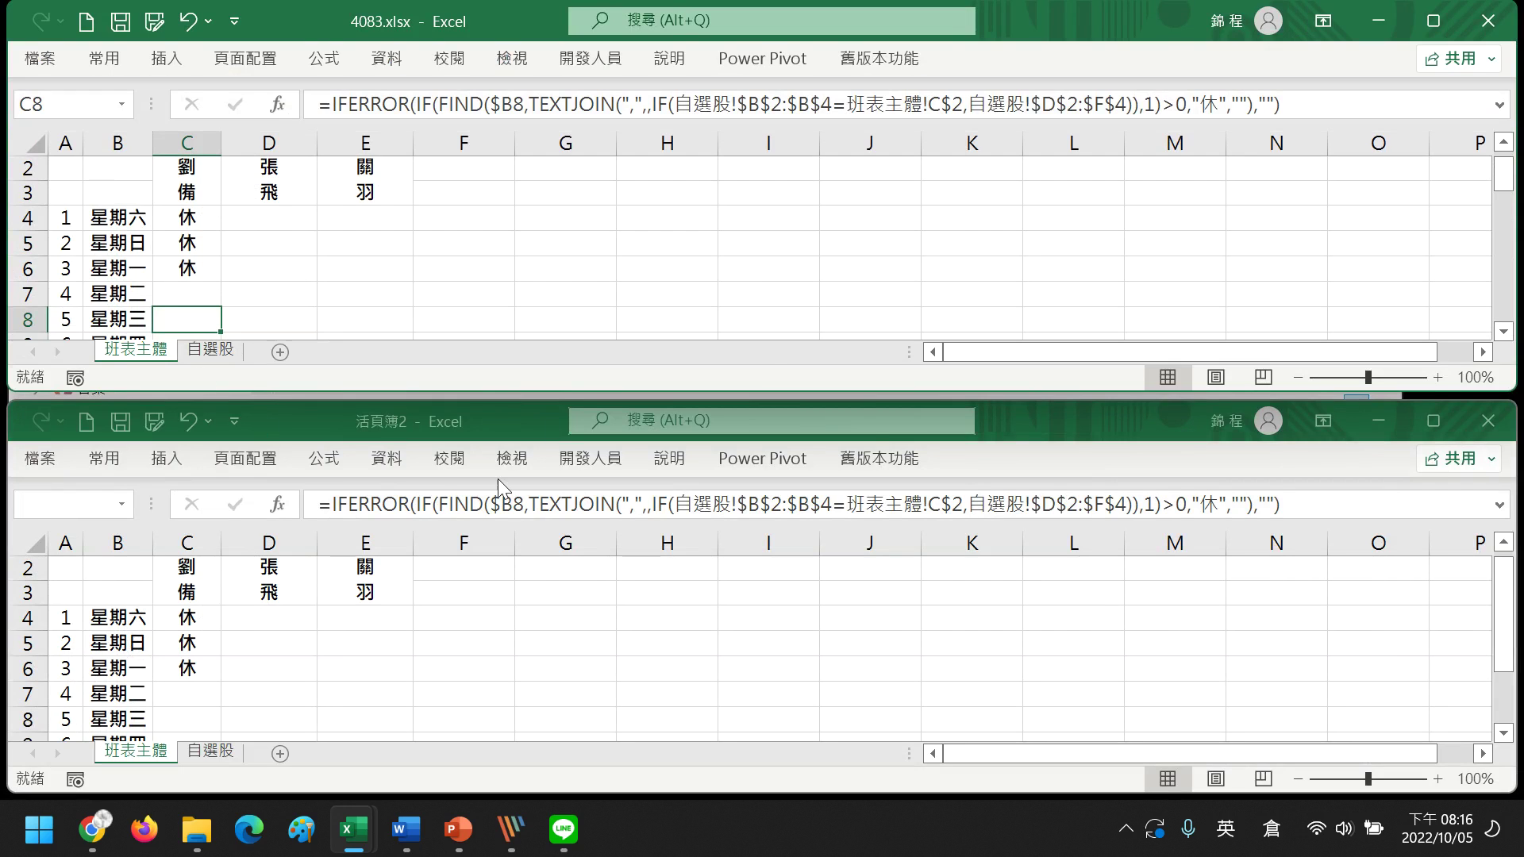
- Move the active cell out to column U, down to row 14 and back to column B to check the synchronous scrolling of both workbooks
key("Right")
key("Right")
key("Right")
key("Right")
key("Right")
key("Right")
key("Right")
key("Right")
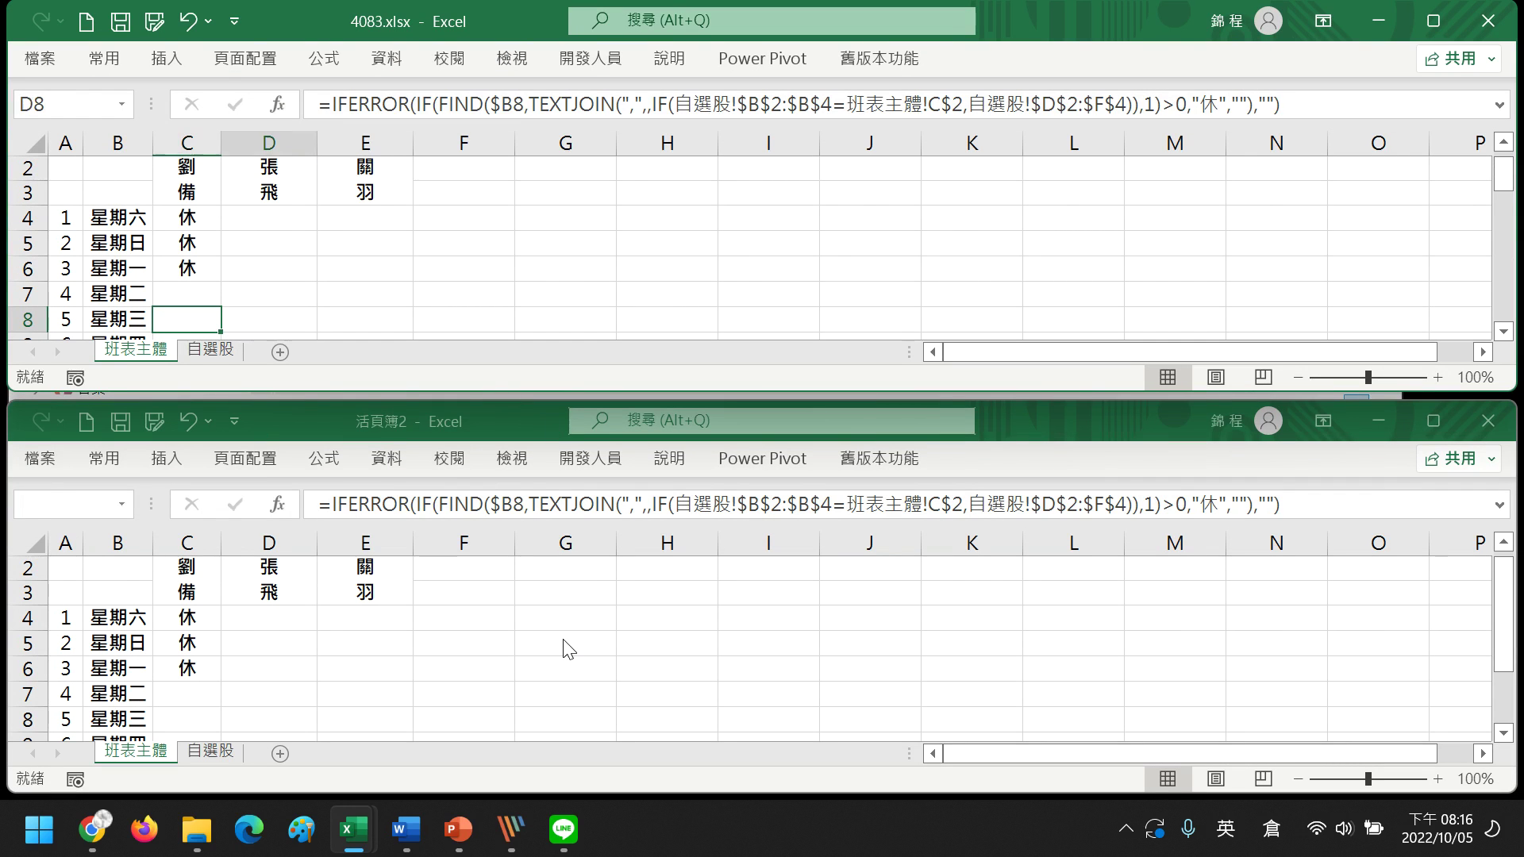
key("Right")
key("Right")
key("Right")
key("Right")
key("Right")
key("Right")
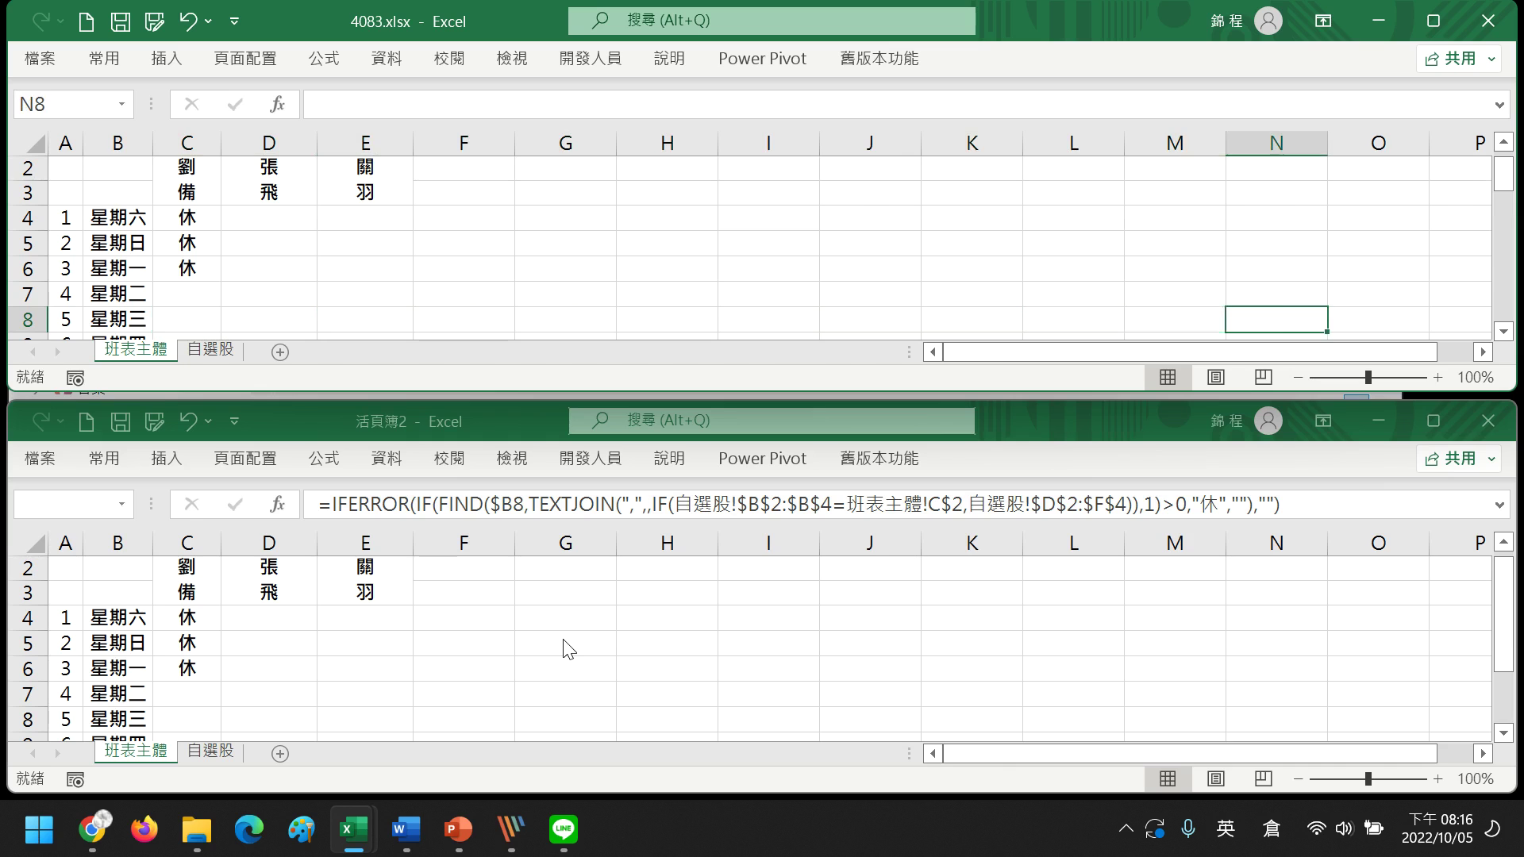
key("Right")
key("Right")
key("Right")
key("Right")
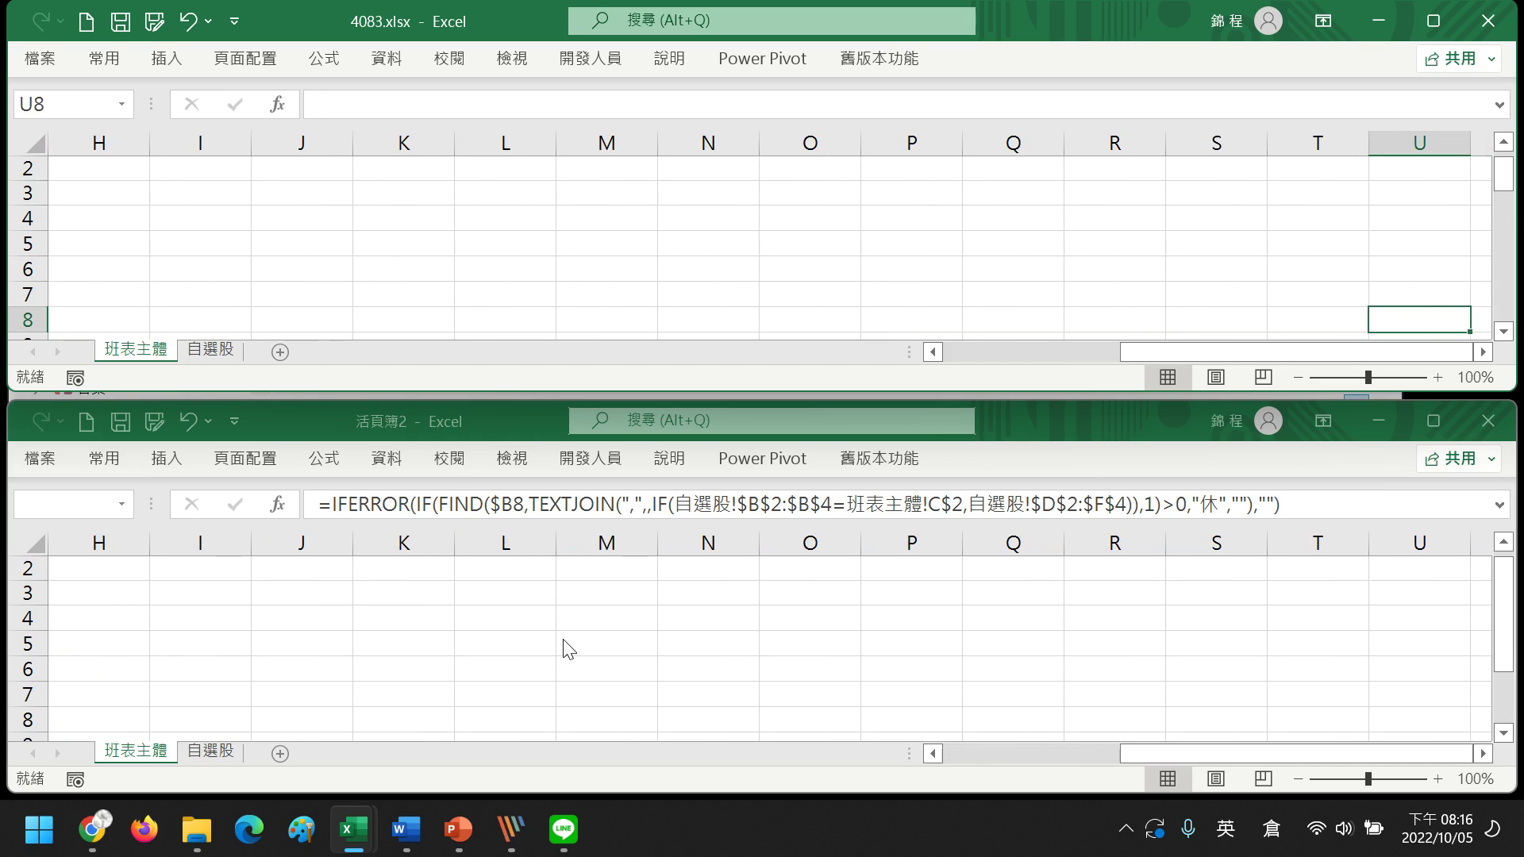
key("Down")
key("Down")
key("Down")
key("Down")
key("Down")
key("Down")
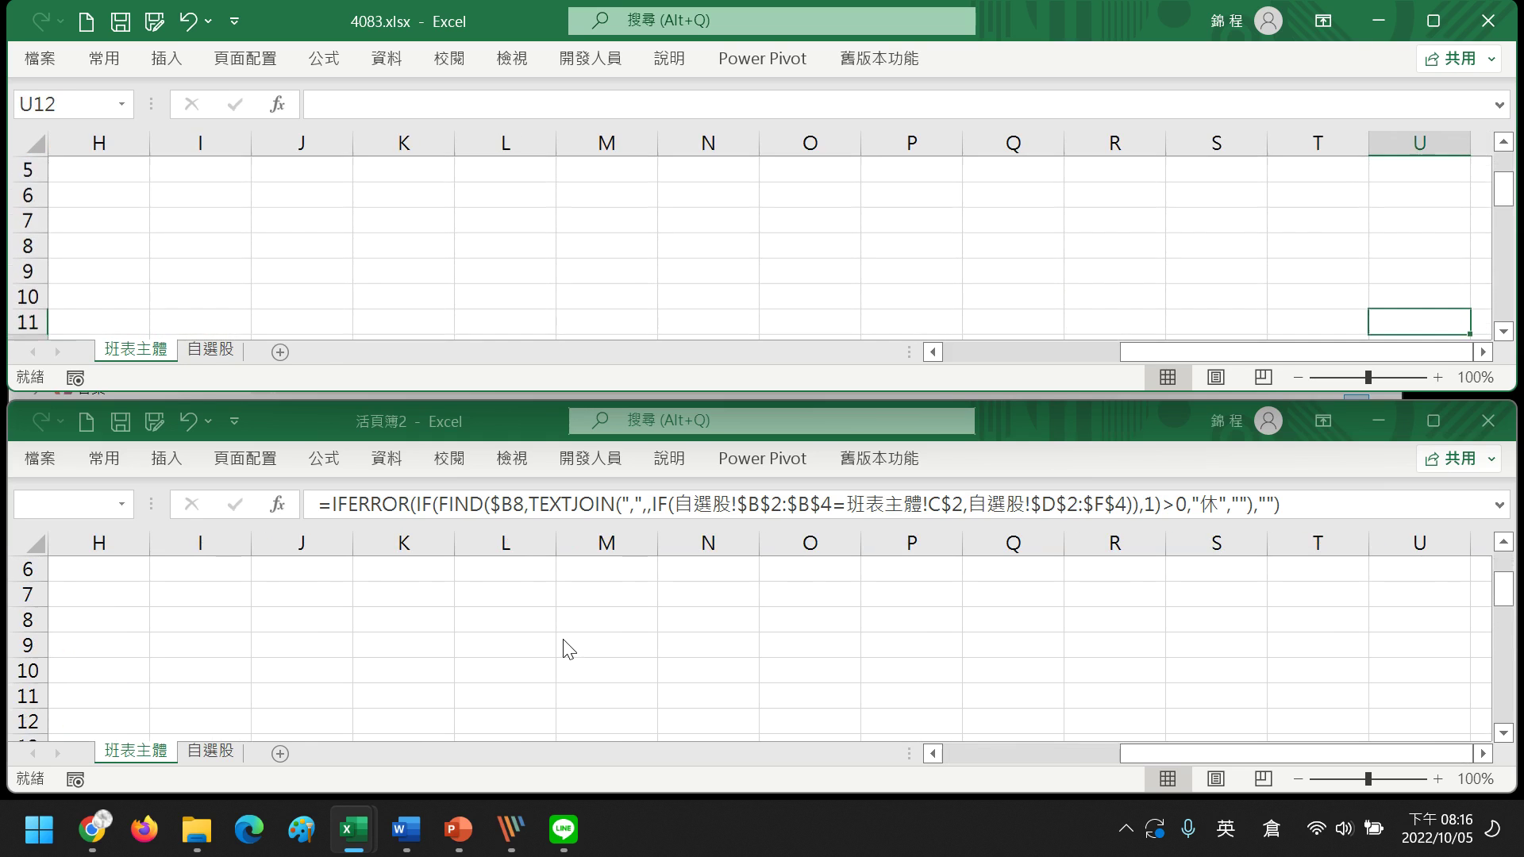
key("Left")
key("Left")
key("Left")
key("Left")
key("Left")
key("Left")
key("Left")
key("Left")
key("Left")
key("Left")
key("Left")
key("Left")
key("Left")
key("Left")
key("Left")
key("Left")
key("Left")
key("Left")
key("Left")
key("Left")
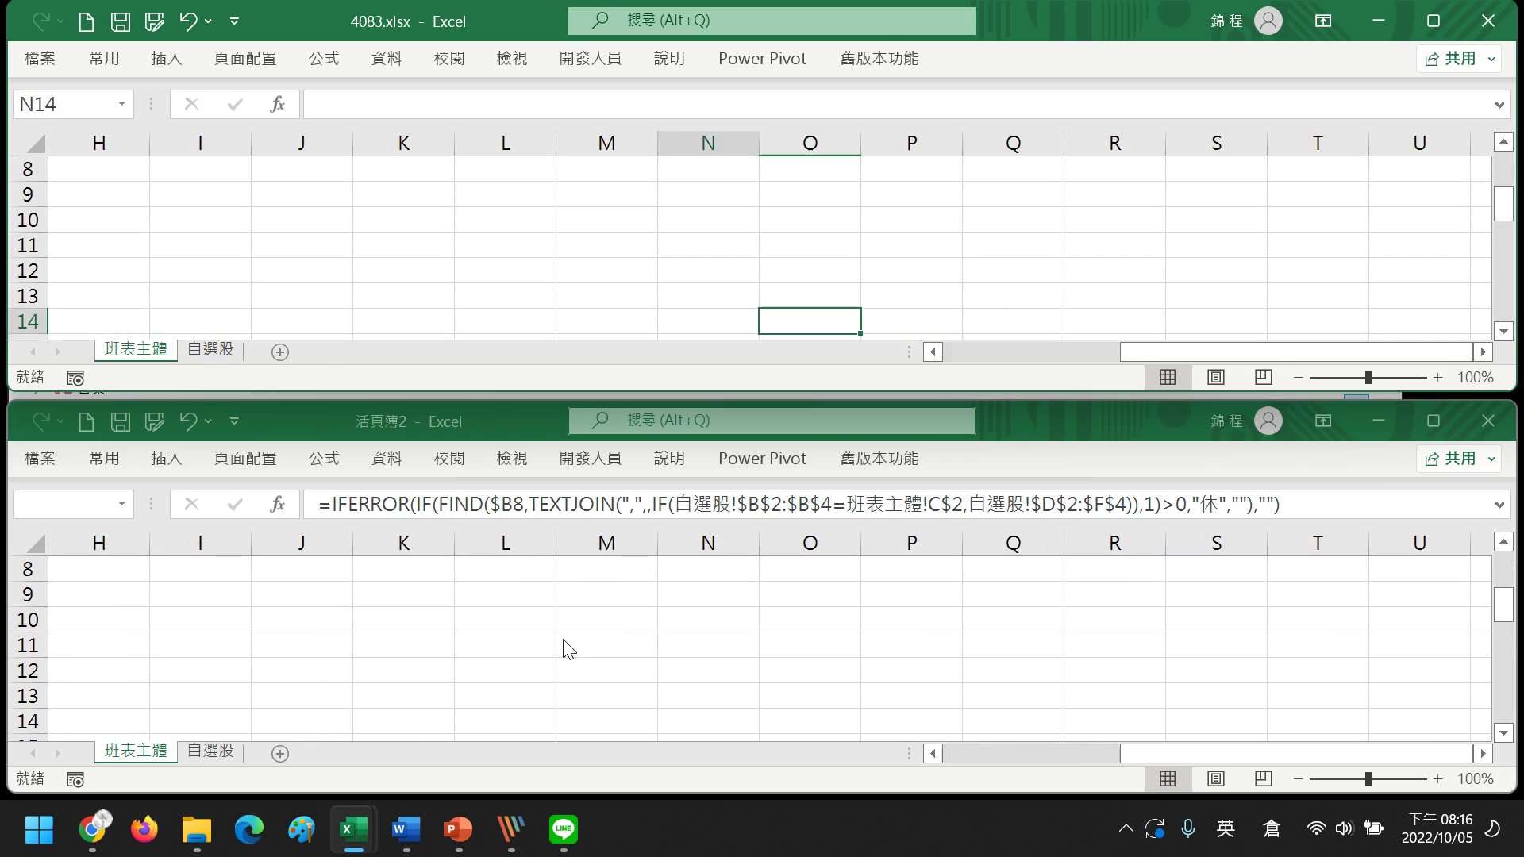
key("Right")
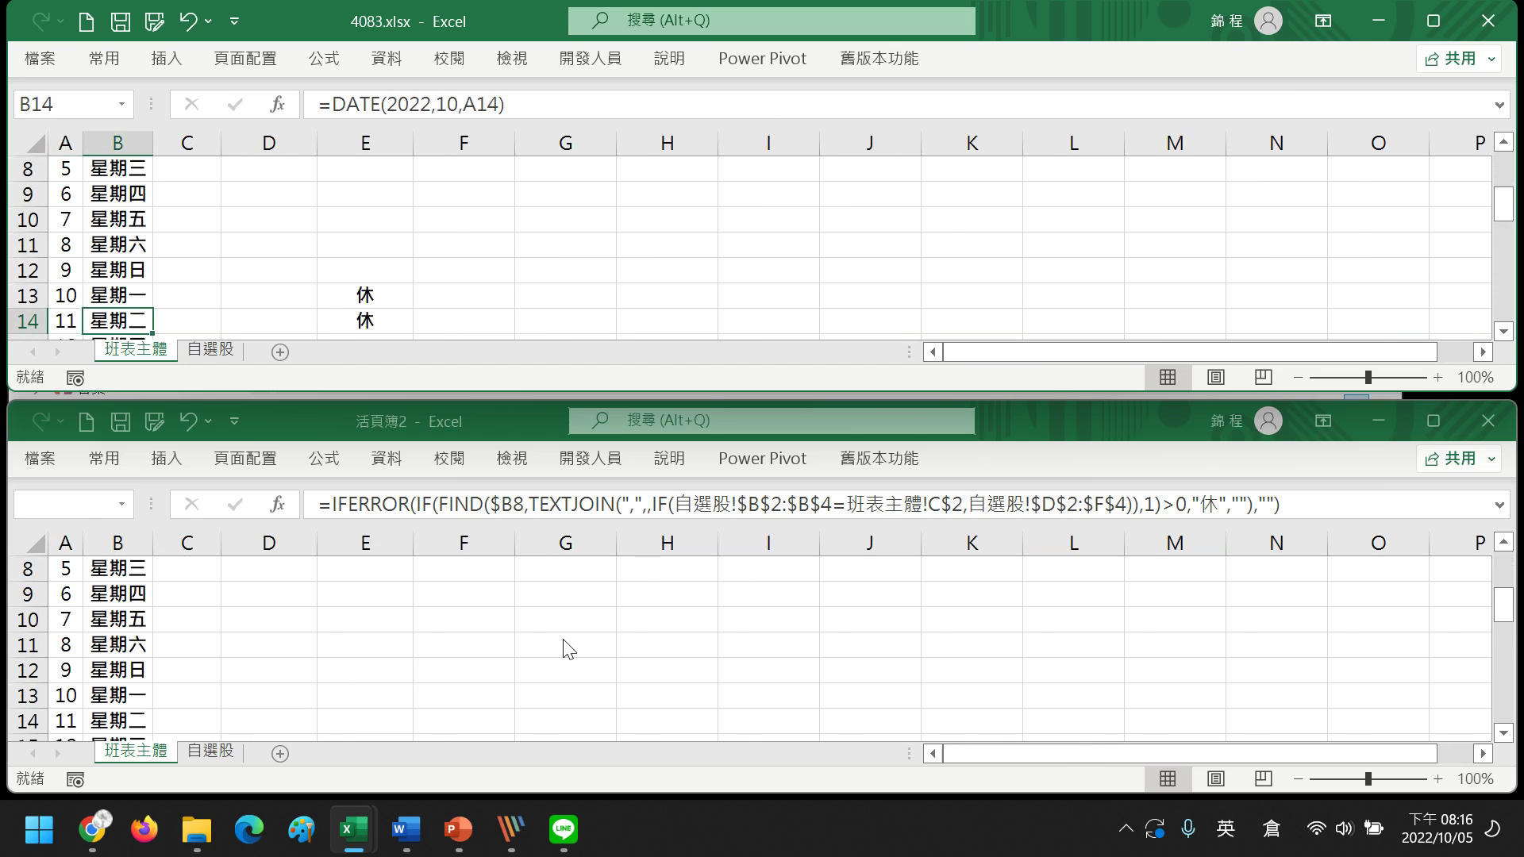
- Compare the 休 entries in column E of both schedules, going from row 13 down to row 19
key("Right")
key("Right")
key("Right")
key("Up")
key("Down")
key("Up")
key("Down")
key("Down")
key("Down")
key("Down")
key("Down")
key("Down")
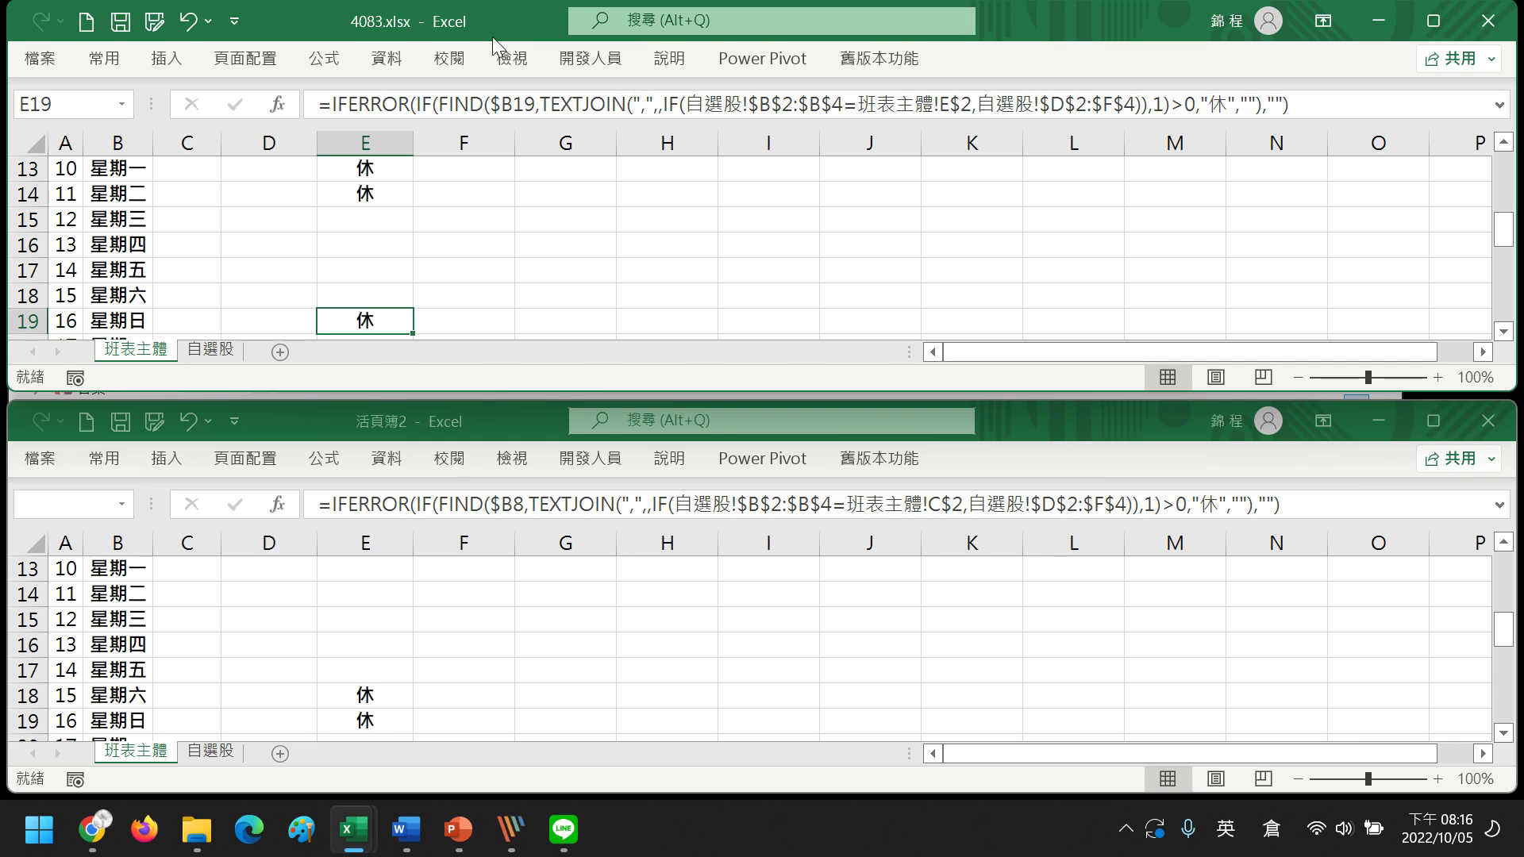
- Arrange the open workbook windows vertically (垂直並排) and compare the two schedules over the whole month
left_click(507, 67)
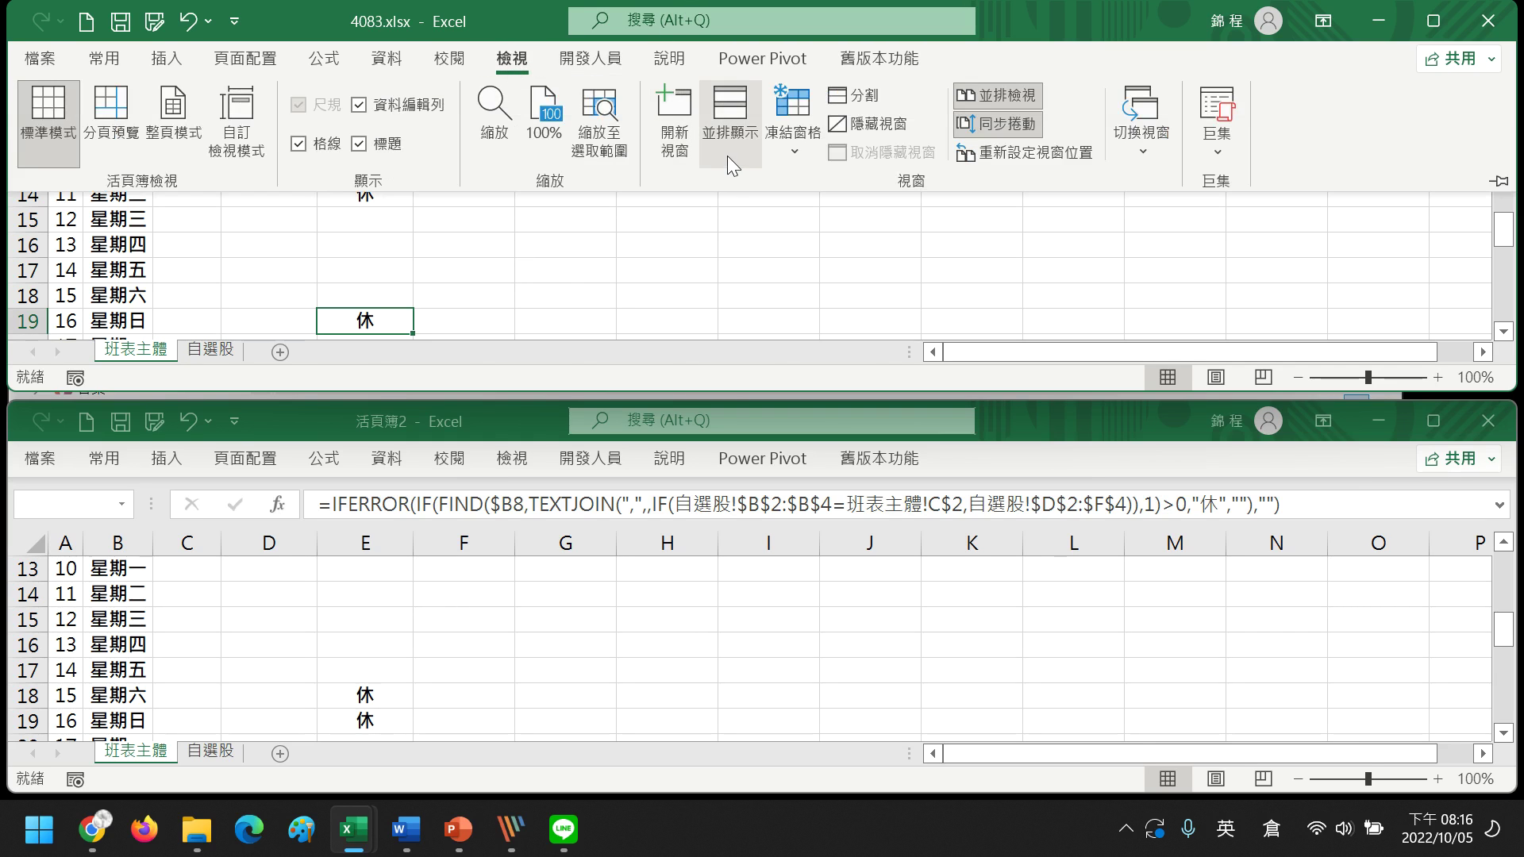
left_click(730, 130)
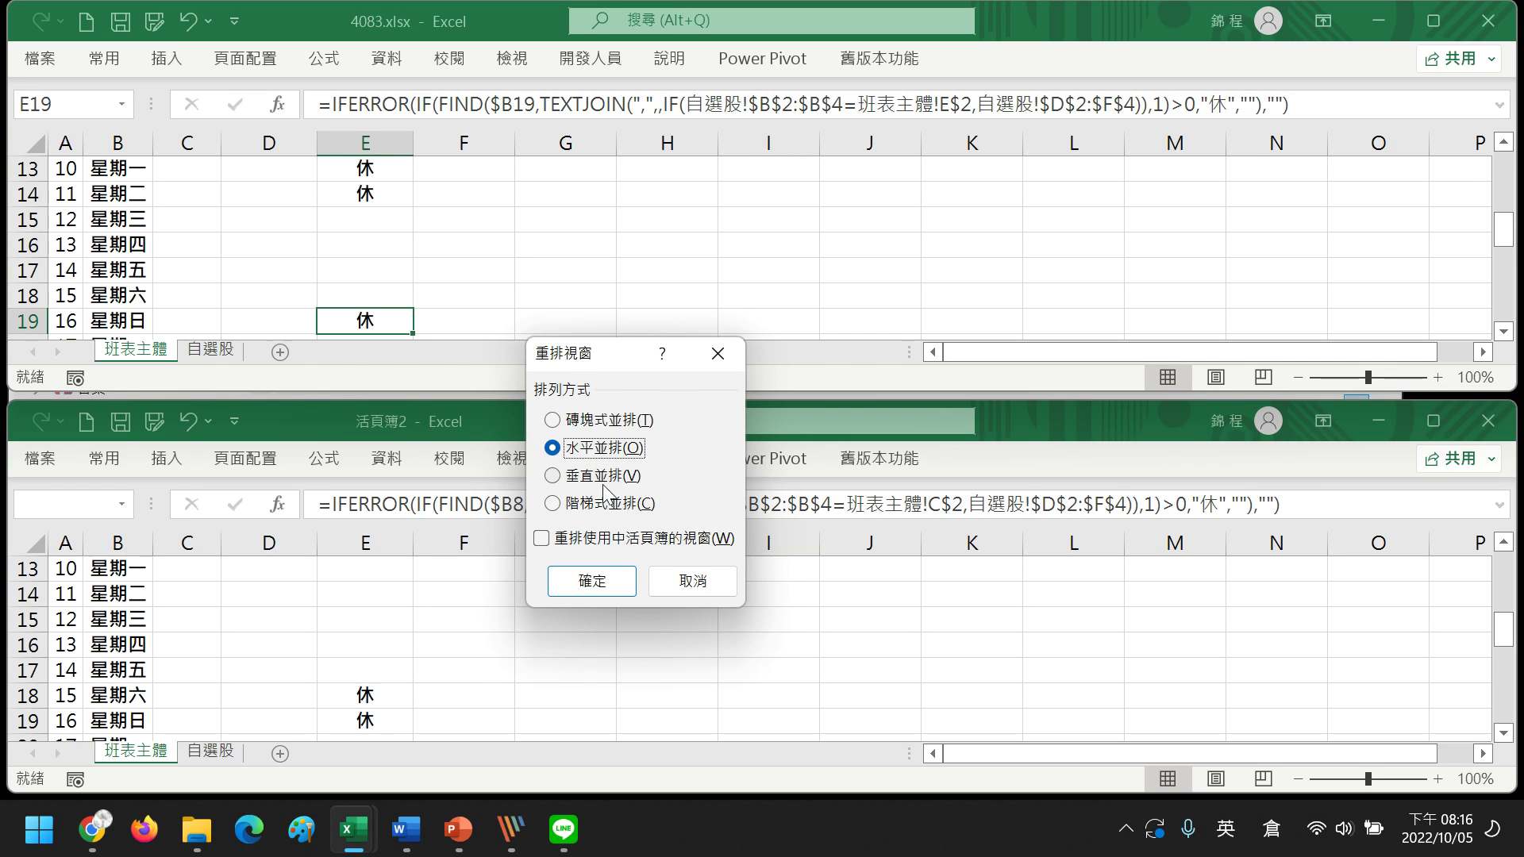
left_click(602, 480)
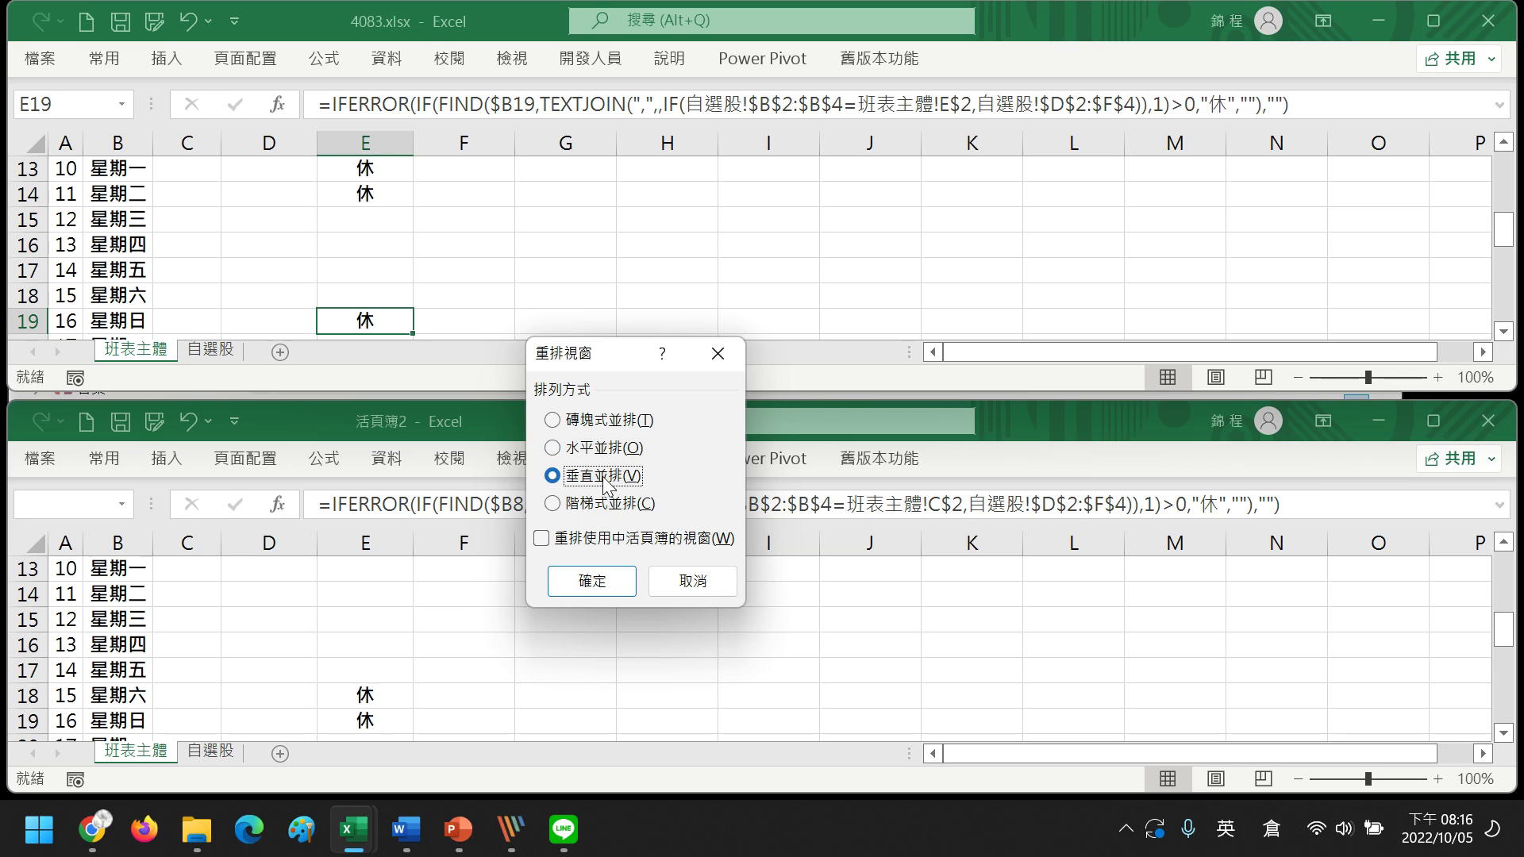
left_click(607, 587)
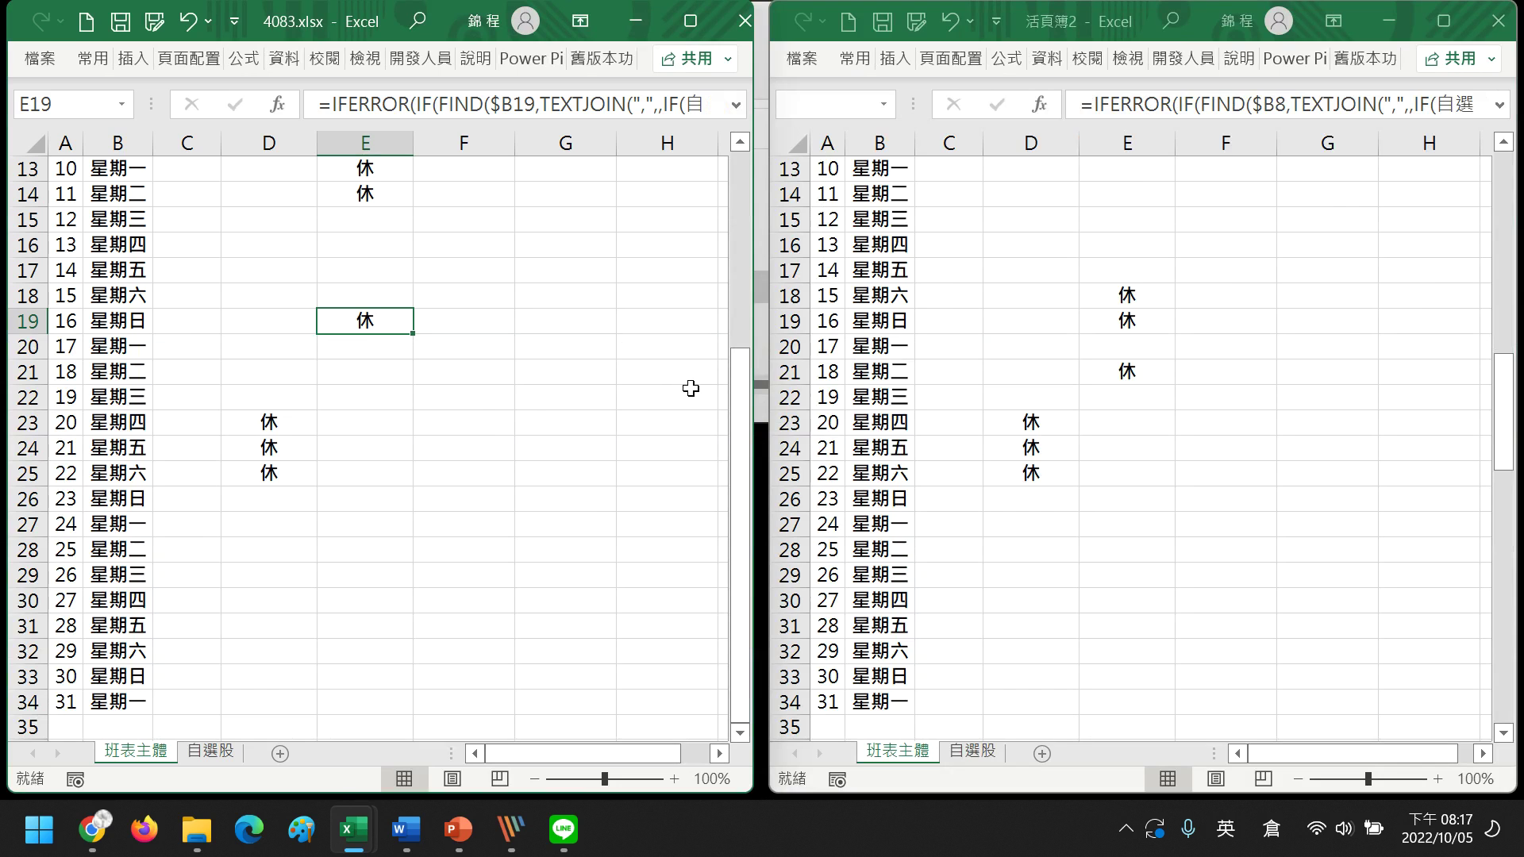
scroll(690, 388, "up", 4)
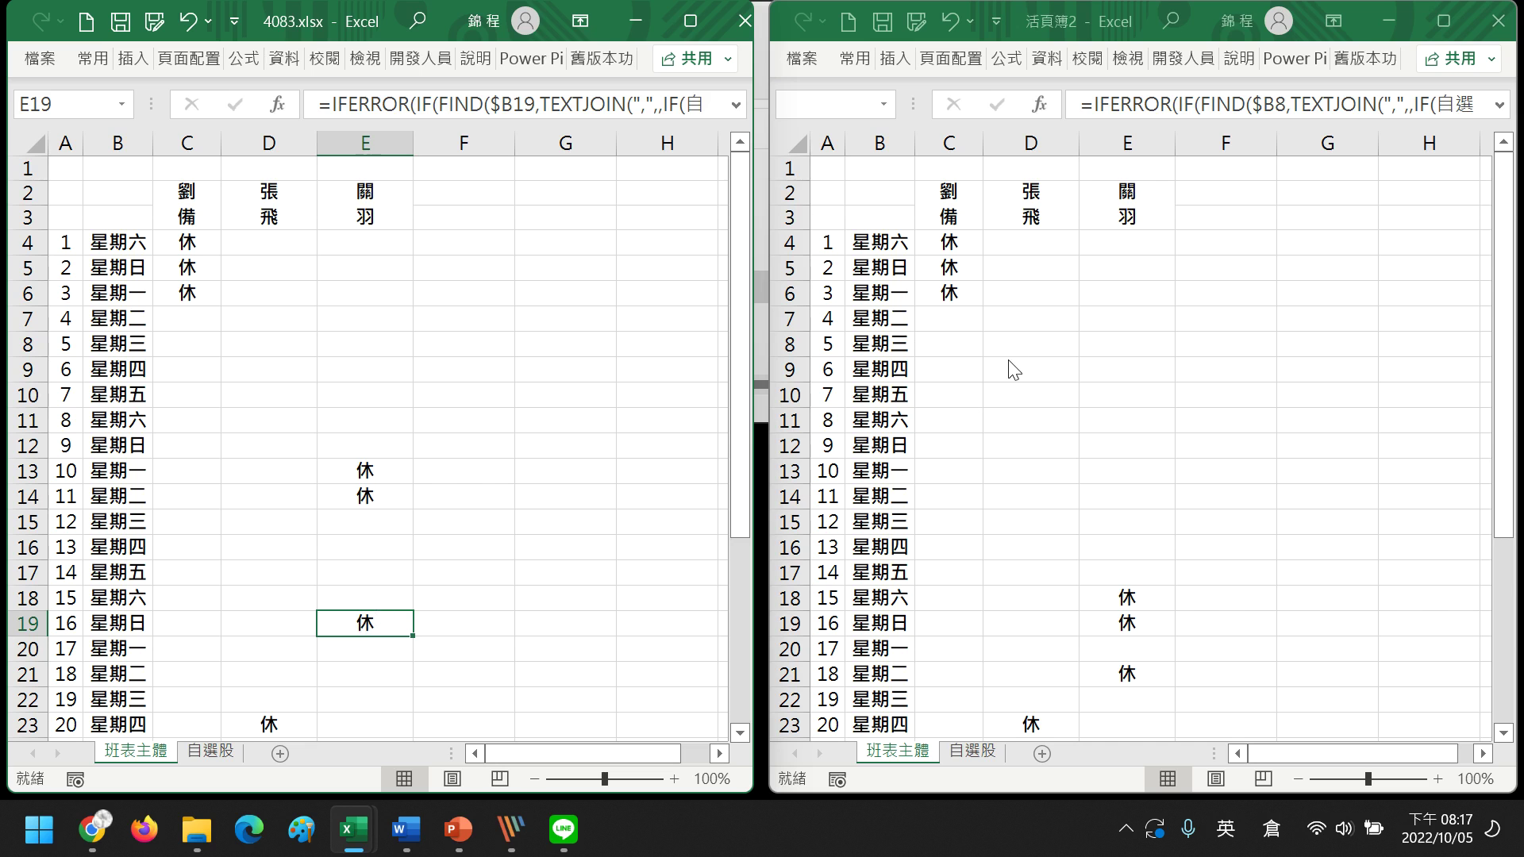
scroll(1044, 365, "down", 3)
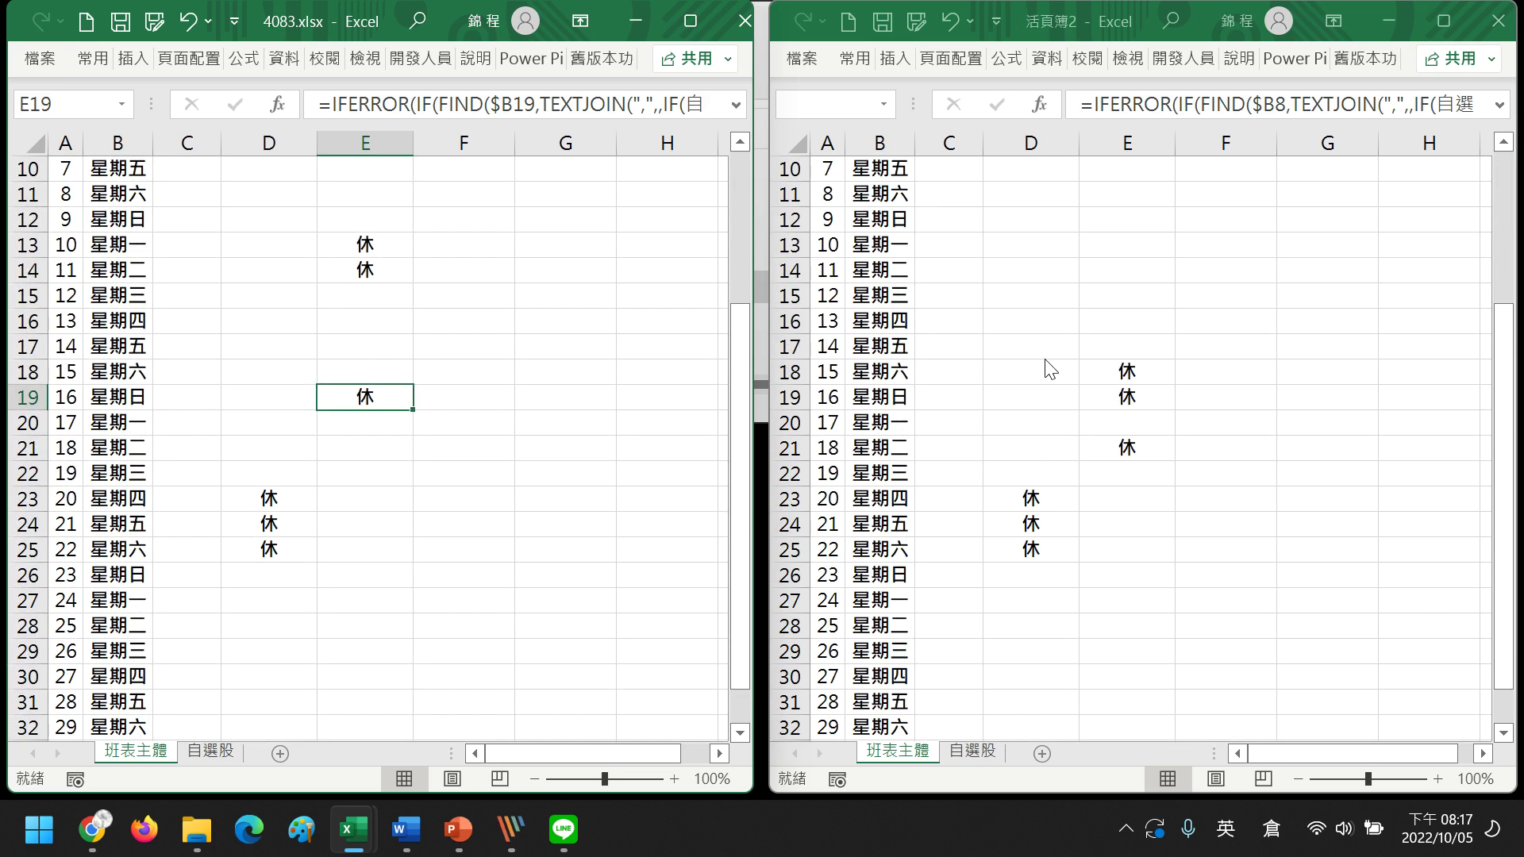
scroll(1044, 367, "down", 1)
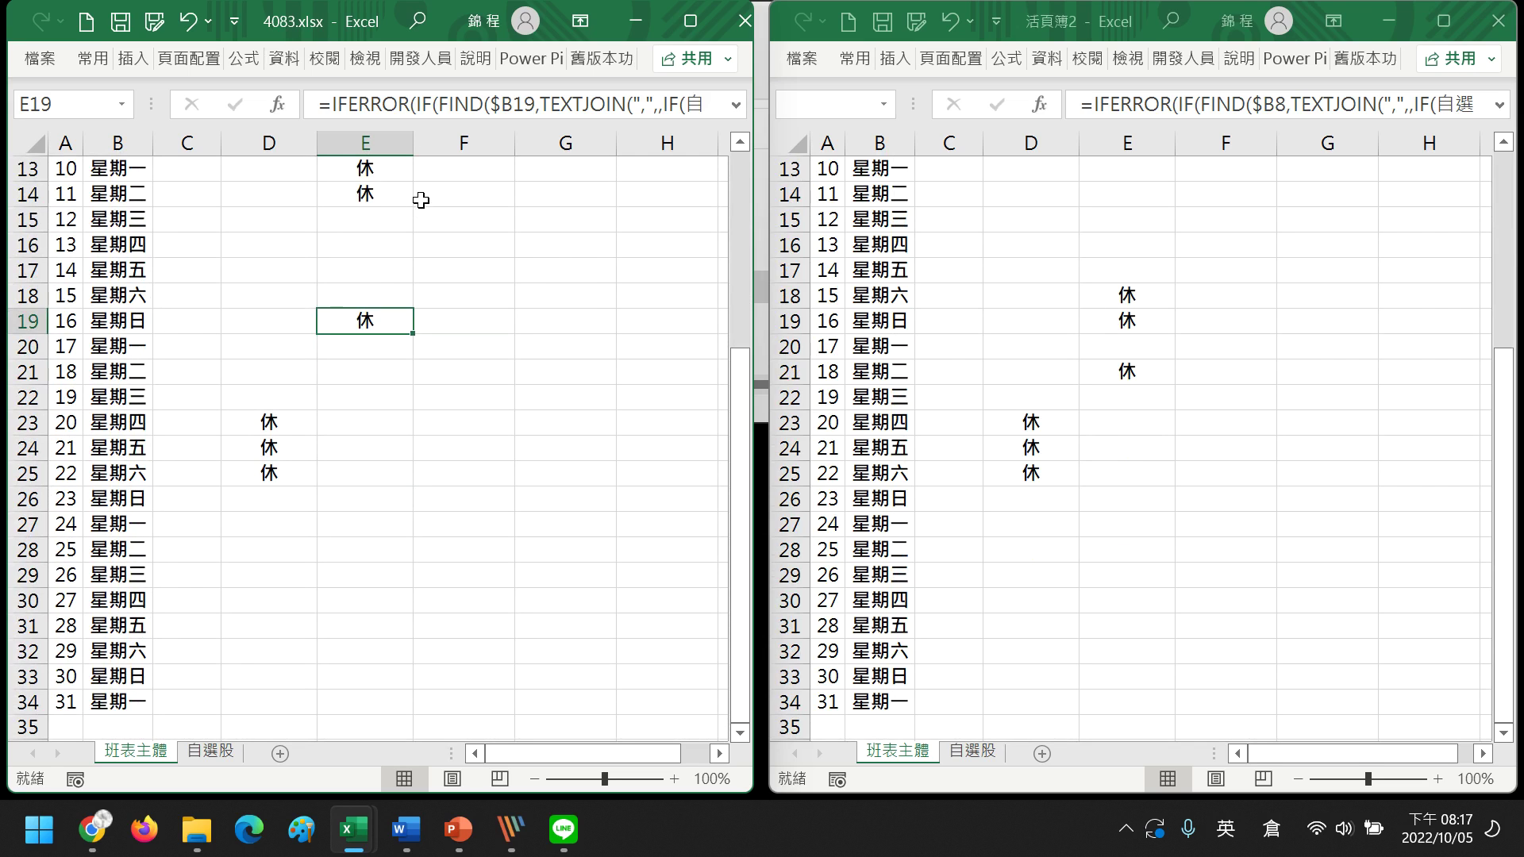
- Maximize the 4083.xlsx window and rearrange the workbook windows as tiled (磚塊式並排)
left_click(365, 58)
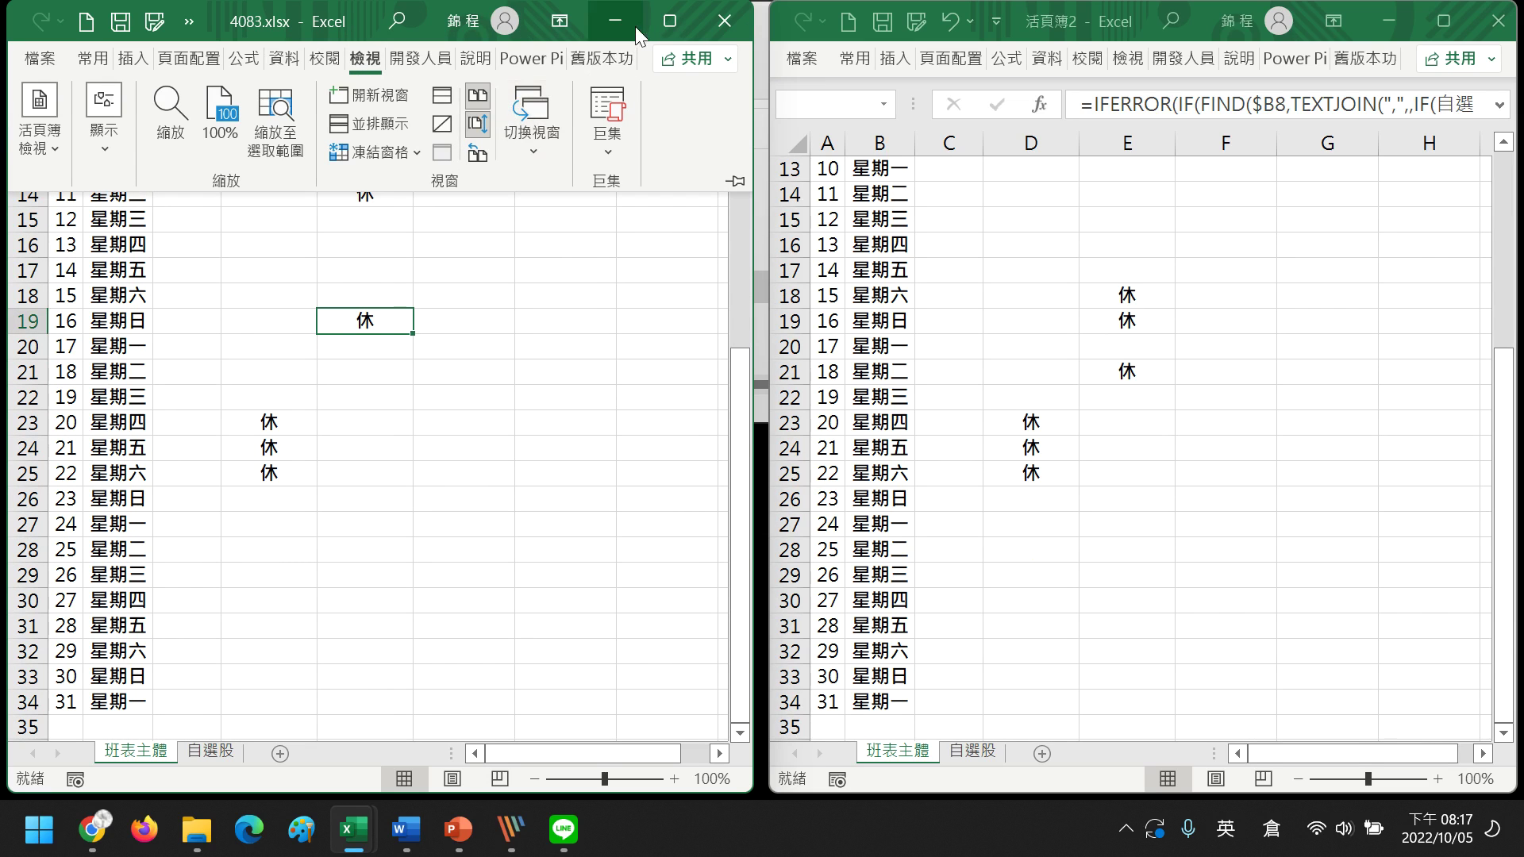
left_click(669, 31)
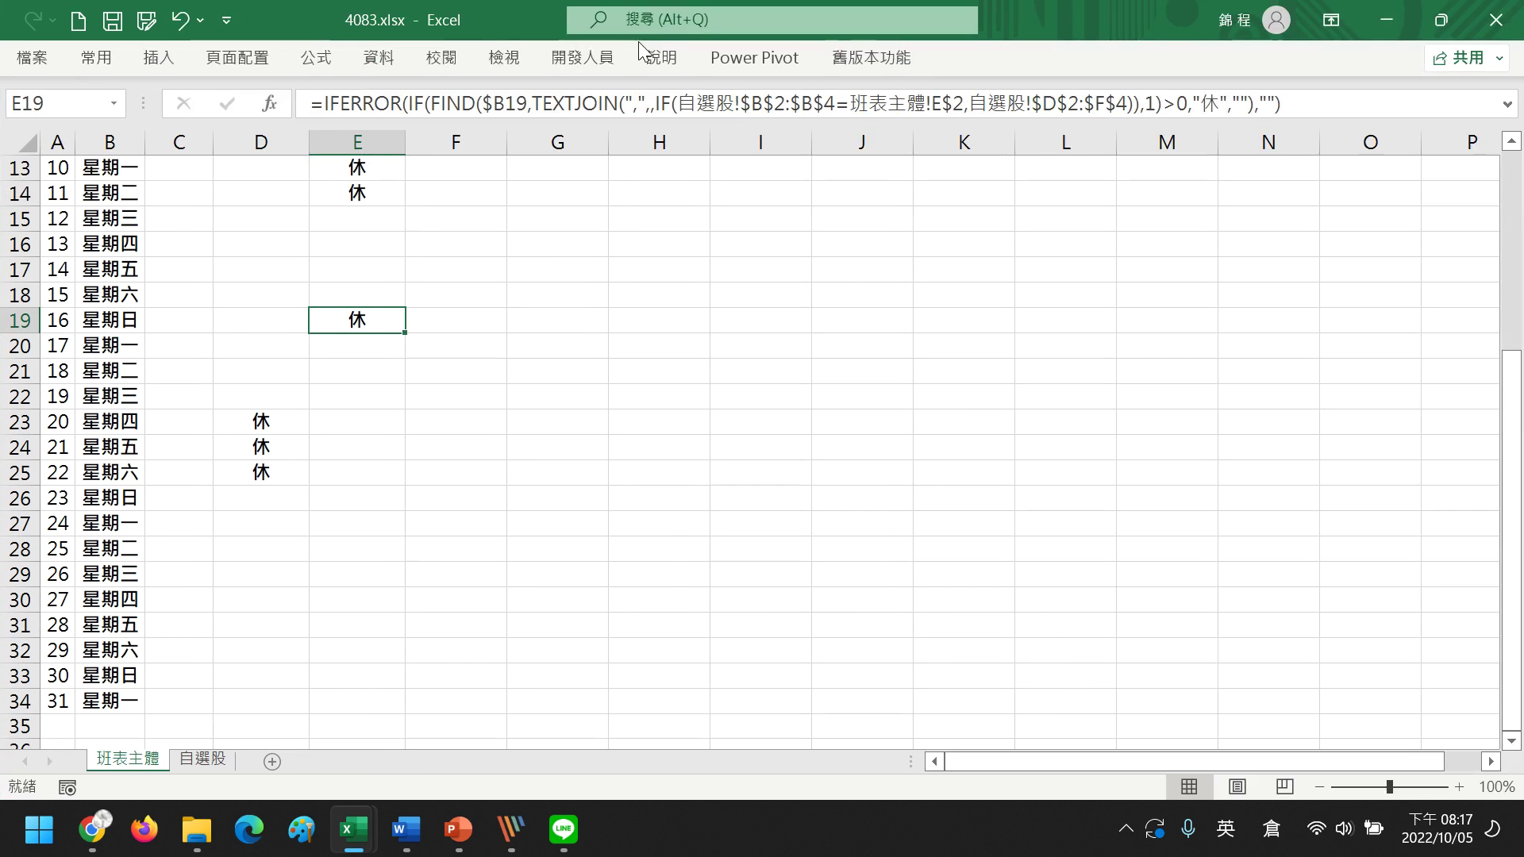
left_click(518, 60)
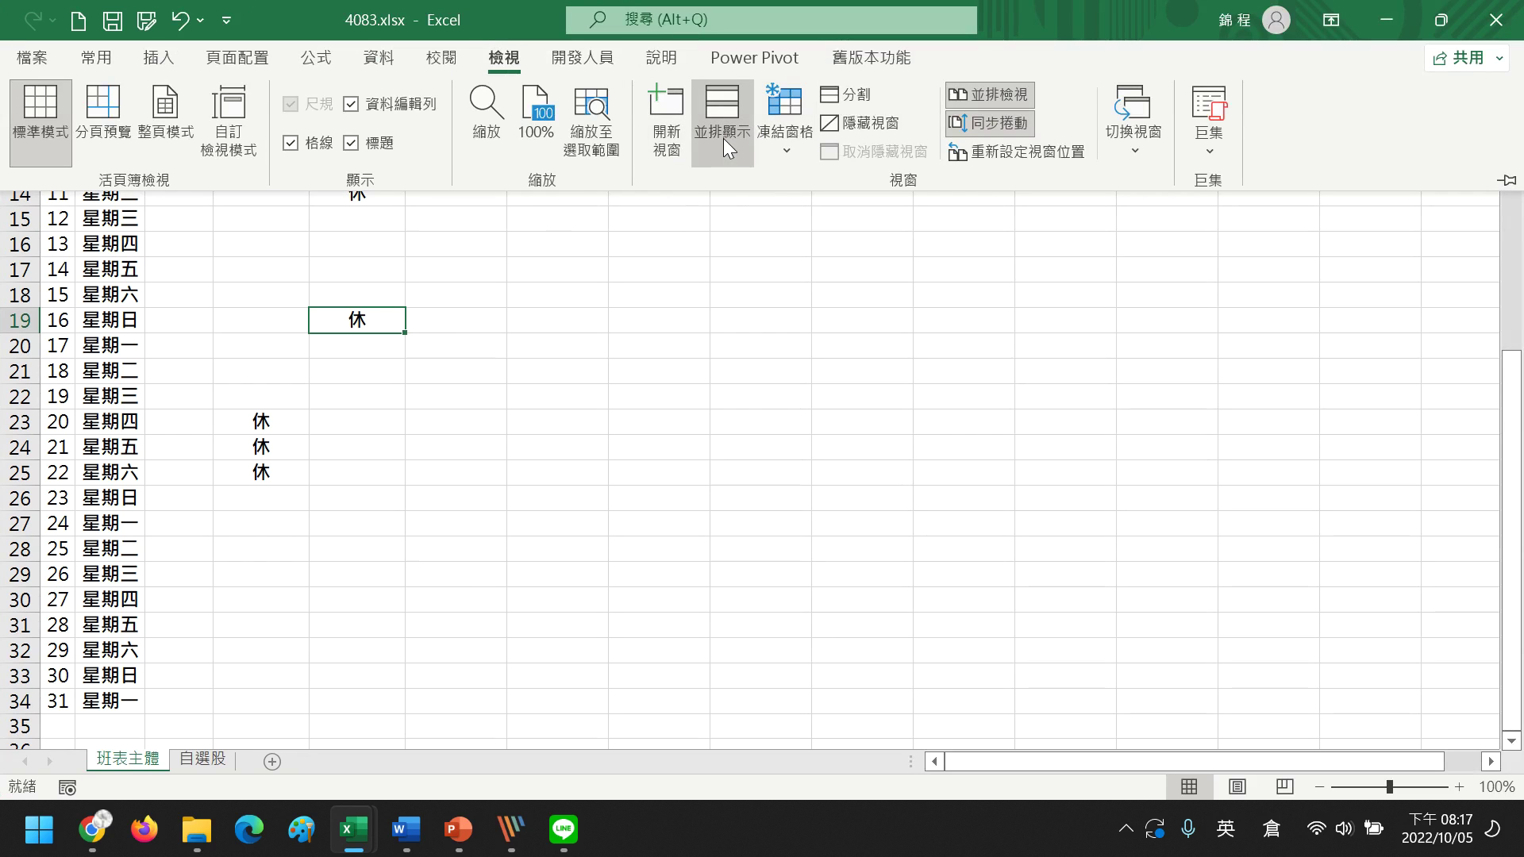
left_click(722, 138)
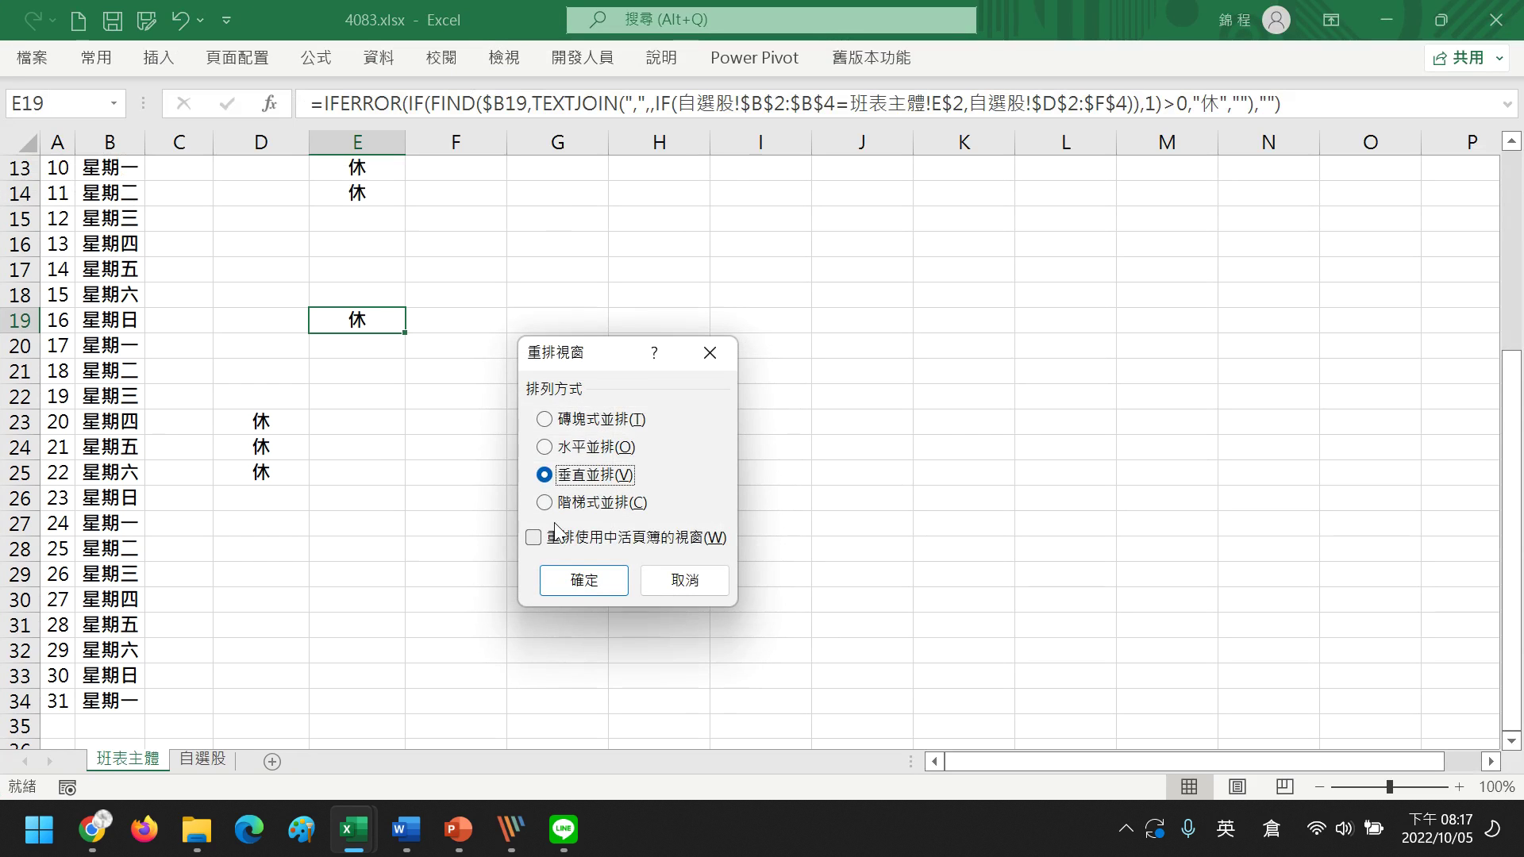
left_click(576, 428)
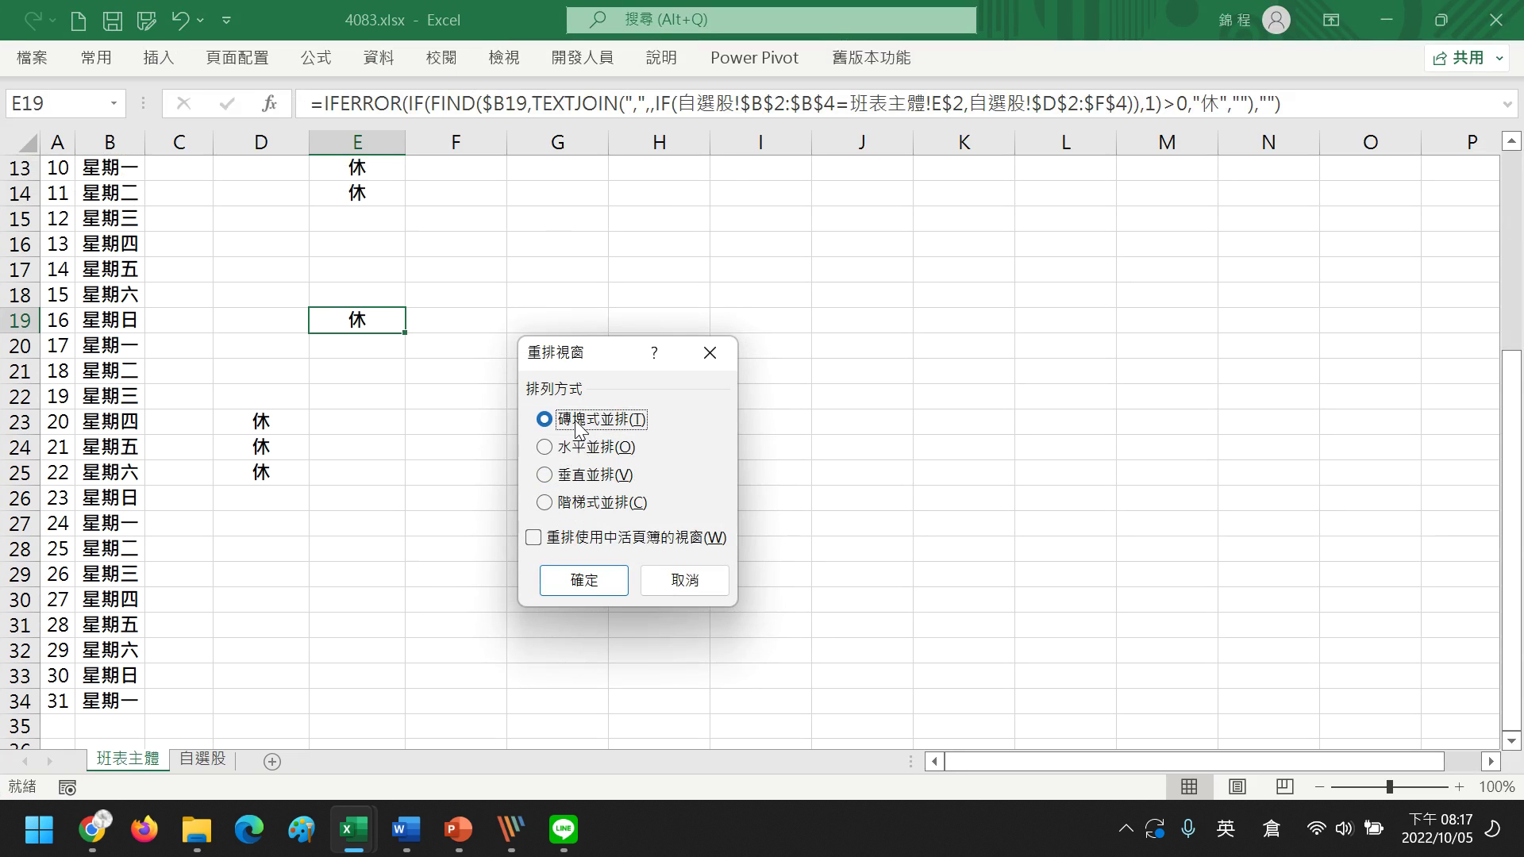
left_click(585, 579)
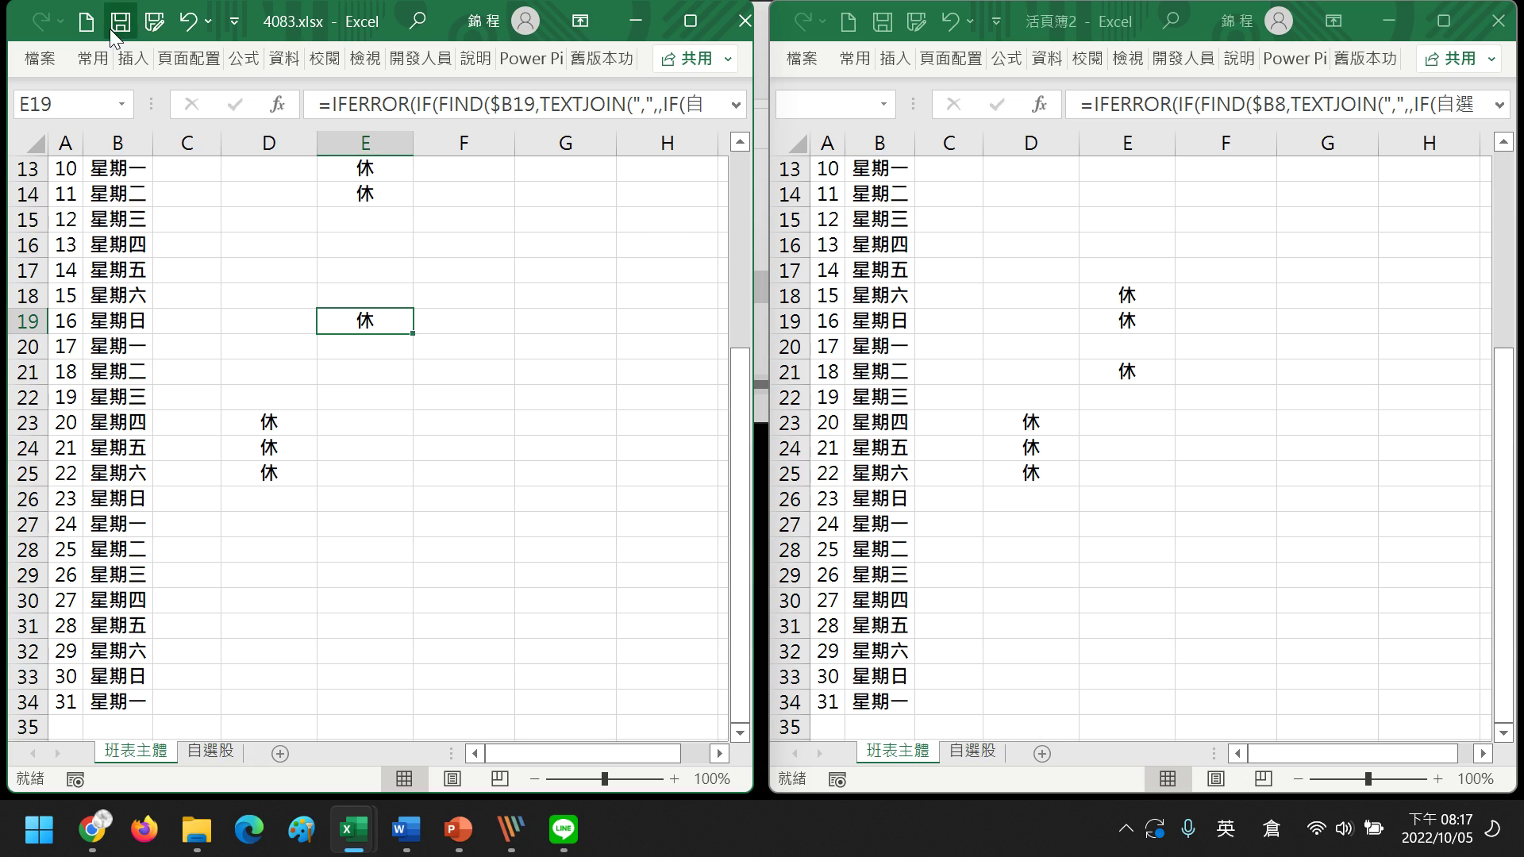
- Create a new blank workbook and arrange all three workbook windows as tiled (磚塊式並排)
left_click(86, 22)
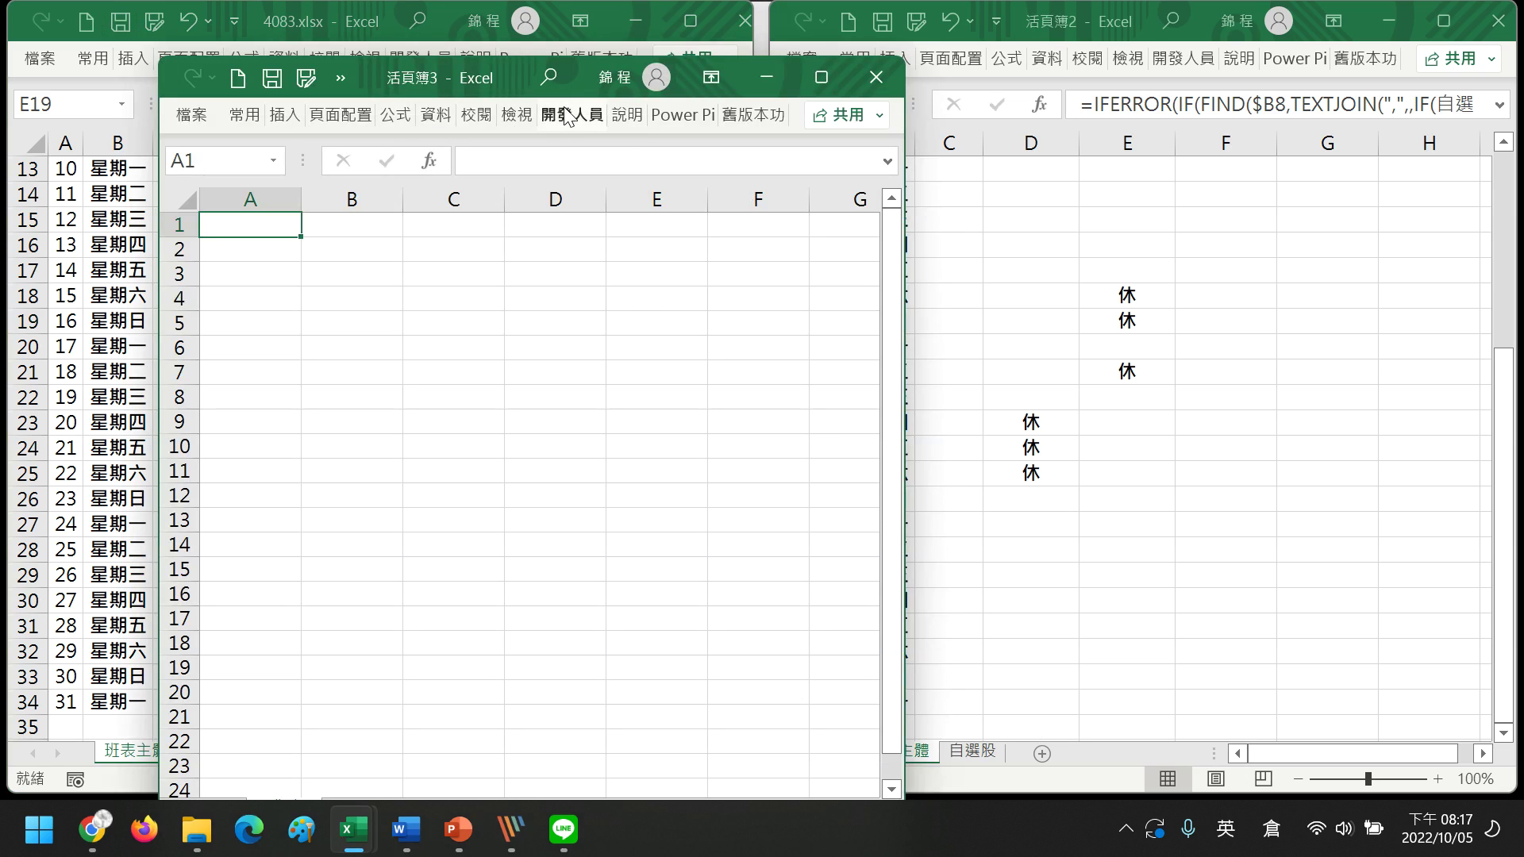
left_click(517, 114)
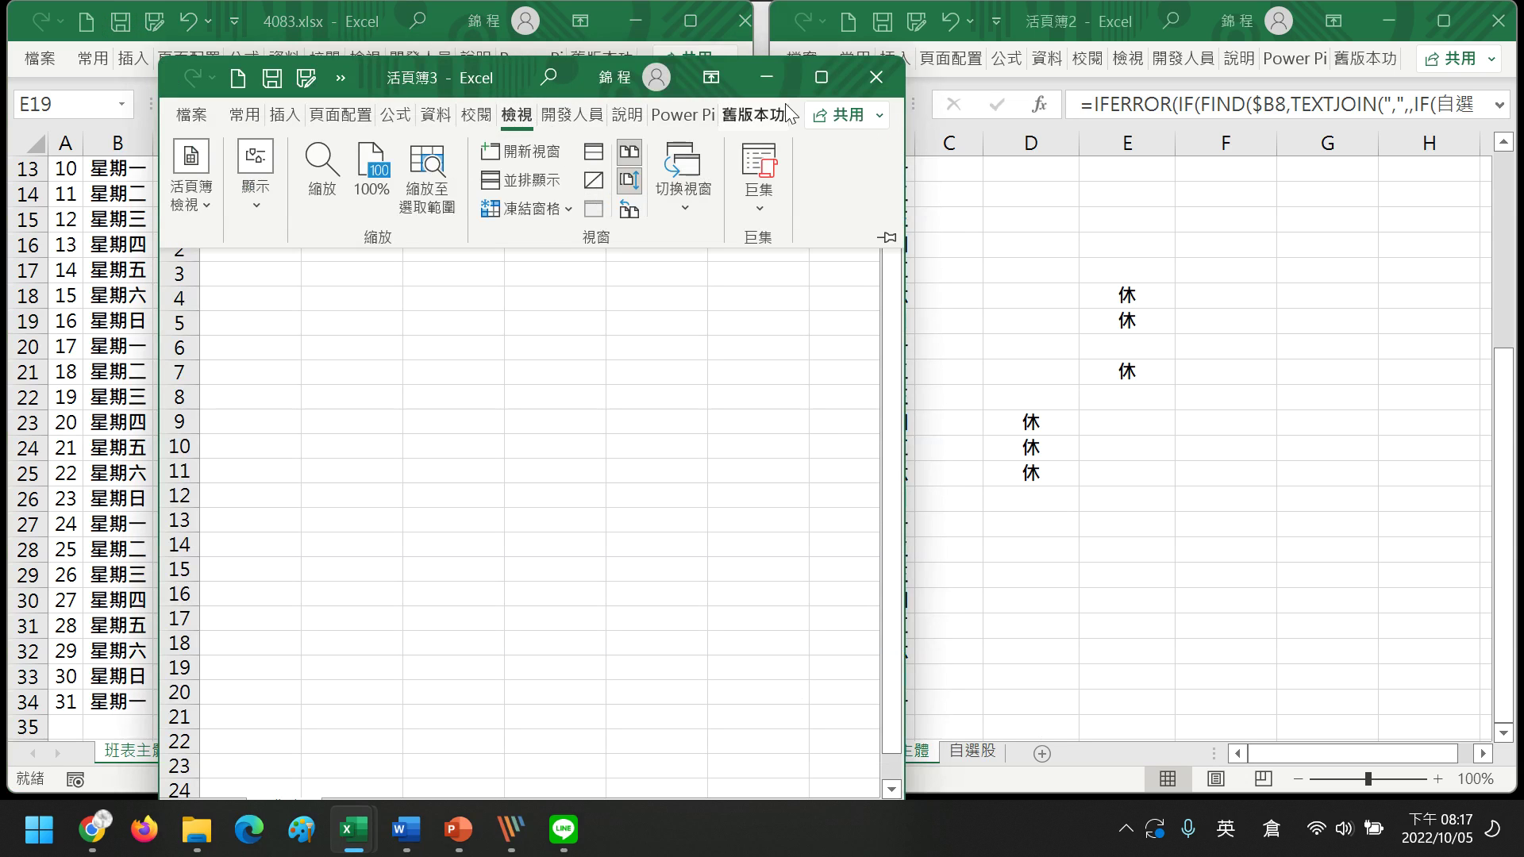
left_click(821, 77)
left_click(504, 67)
left_click(734, 142)
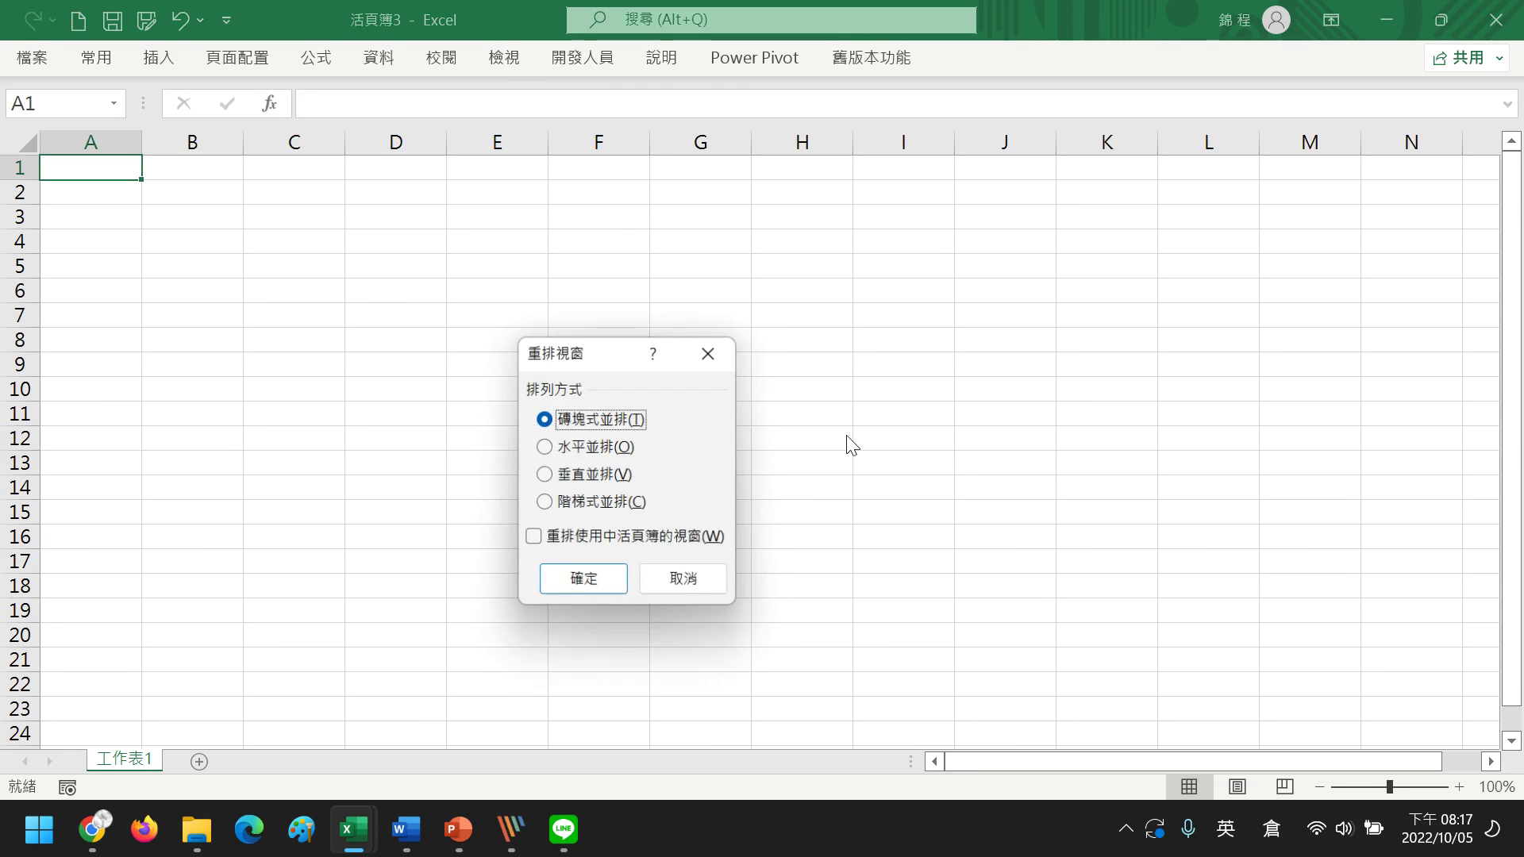
left_click(583, 577)
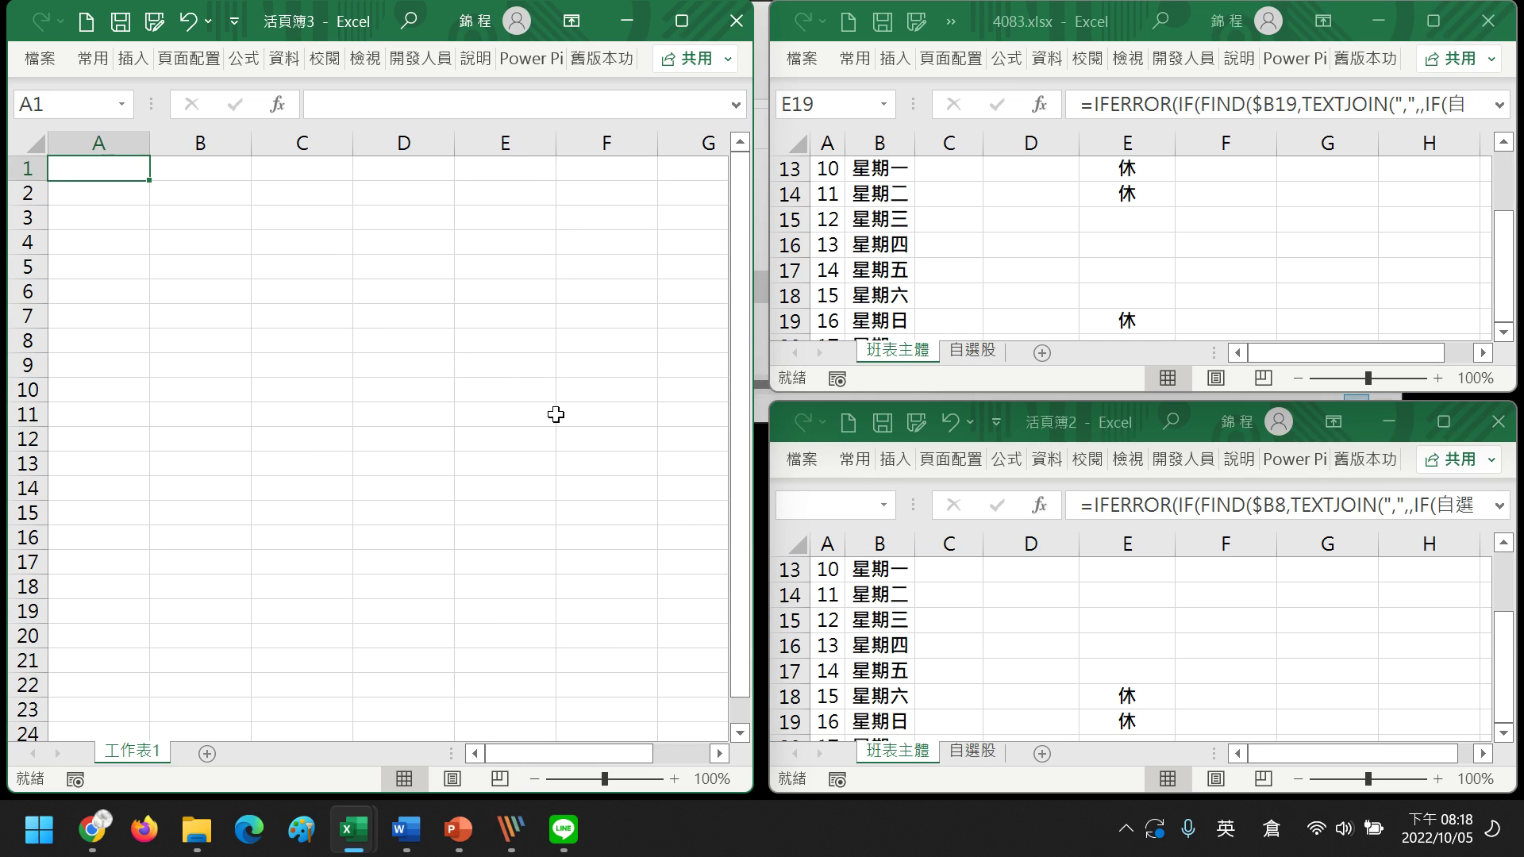
- Maximize the blank workbook and rearrange all workbook windows as cascaded (階梯式並排)
left_click(681, 22)
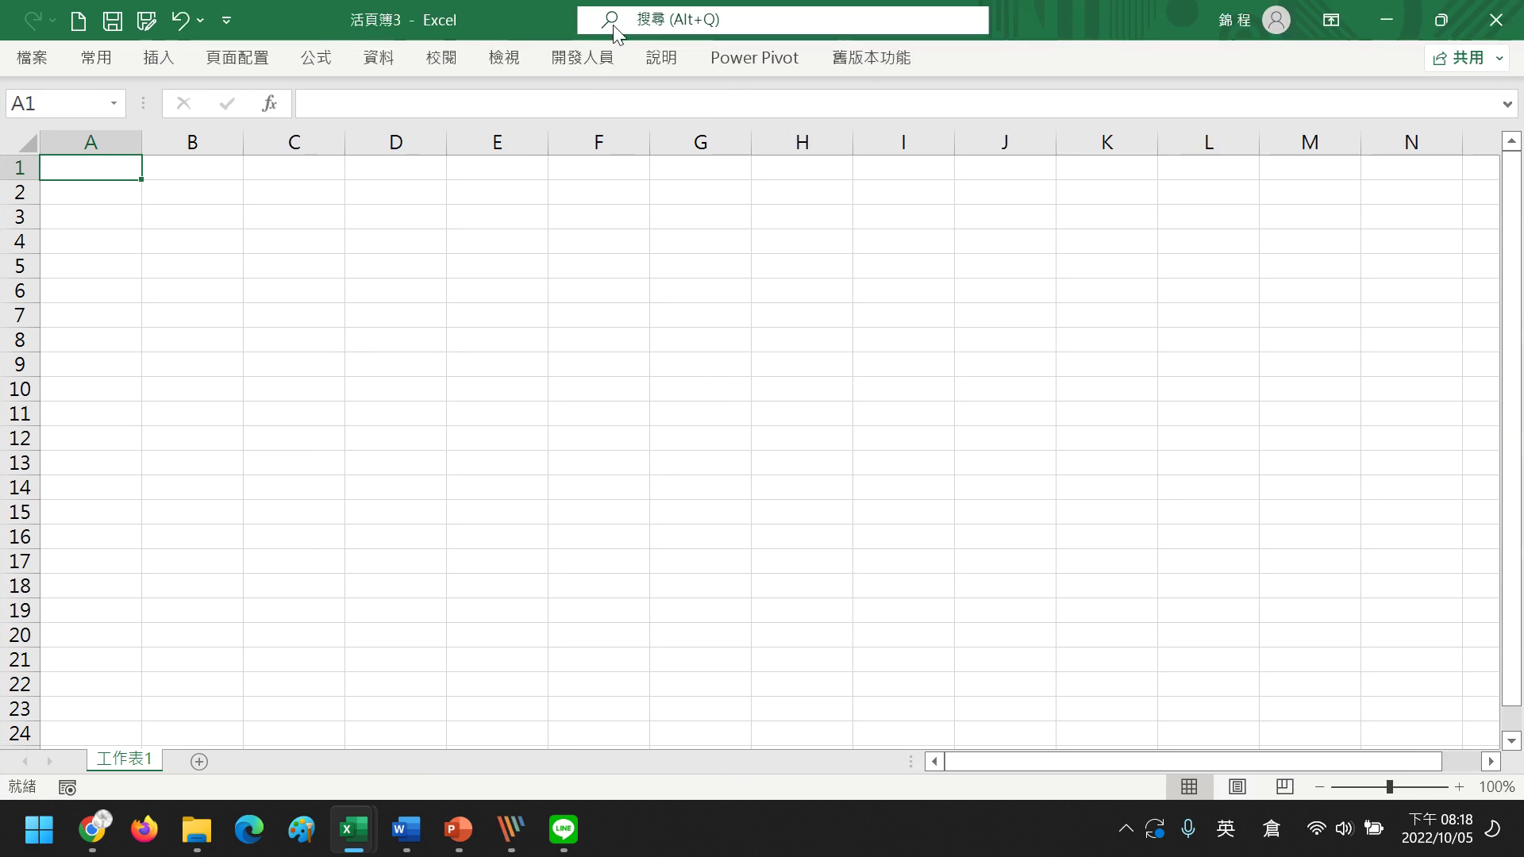
left_click(513, 62)
left_click(712, 140)
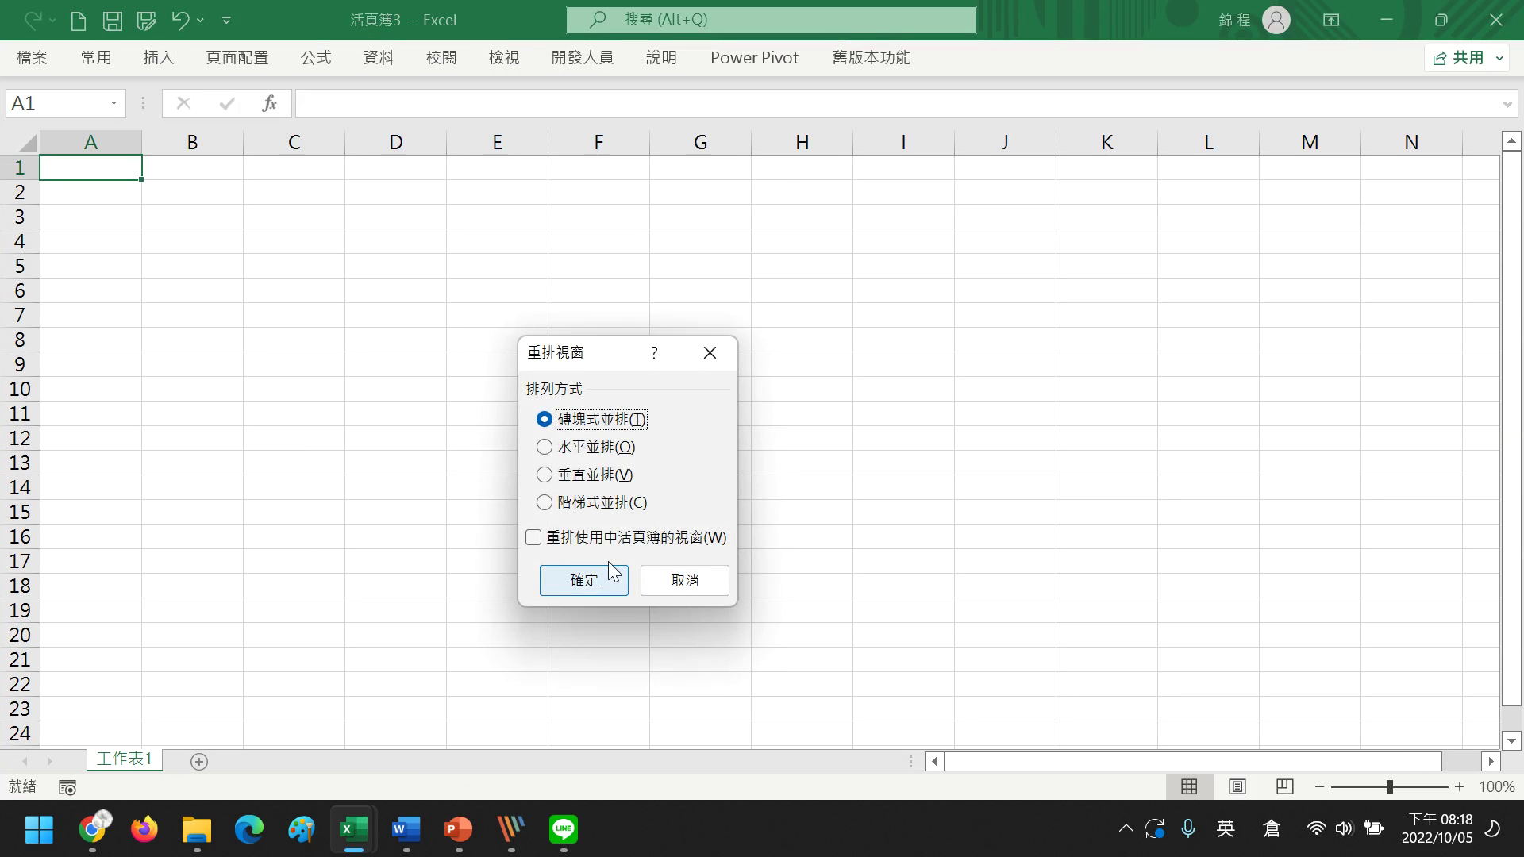
left_click(616, 505)
left_click(591, 580)
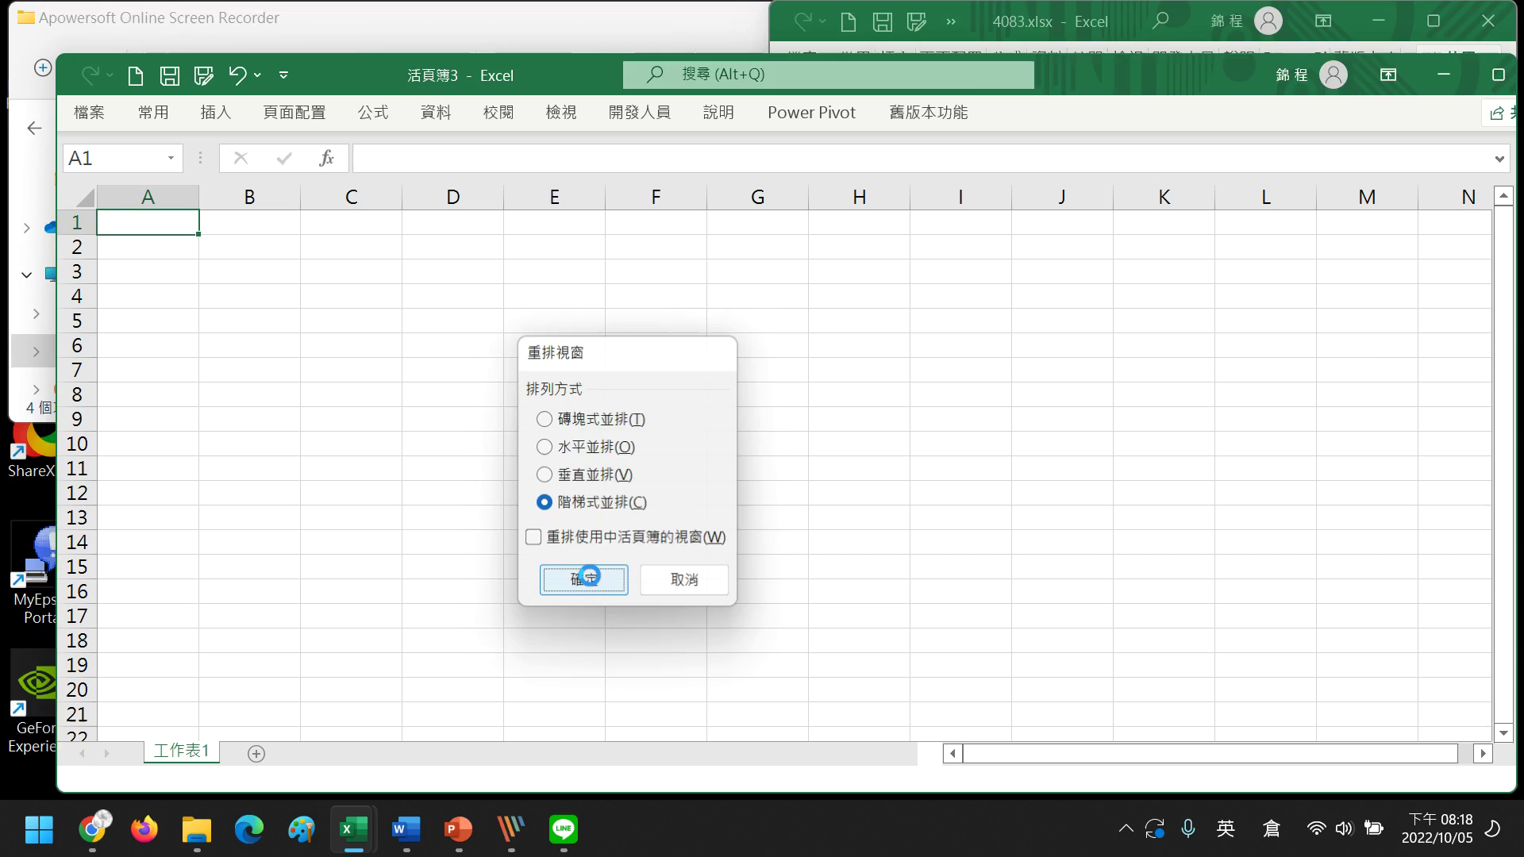